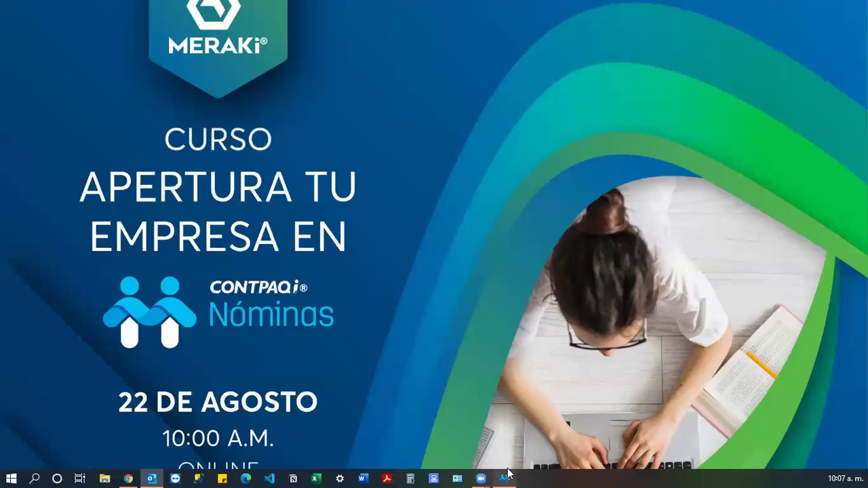
Bring the CONTPAQi Nóminas window in front of the course title slide.
left_click(506, 478)
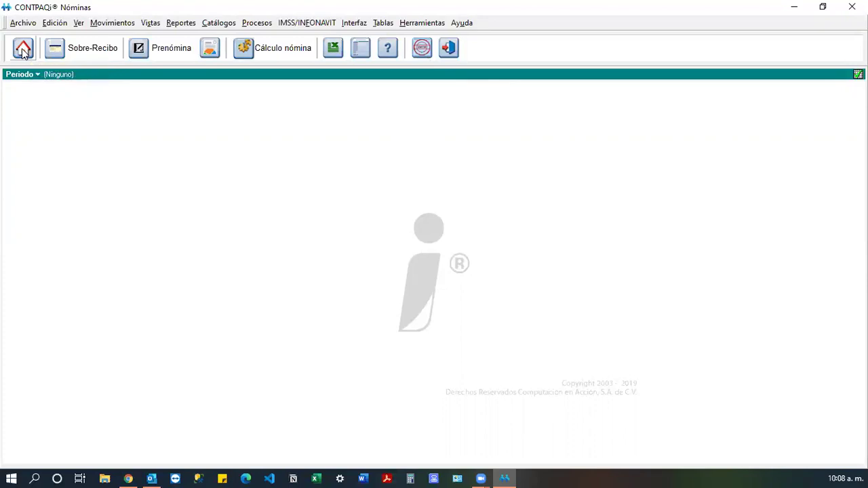
Open the company catalogue from Selección de empresas, showing the (Predeterminada) company's data.
left_click(23, 50)
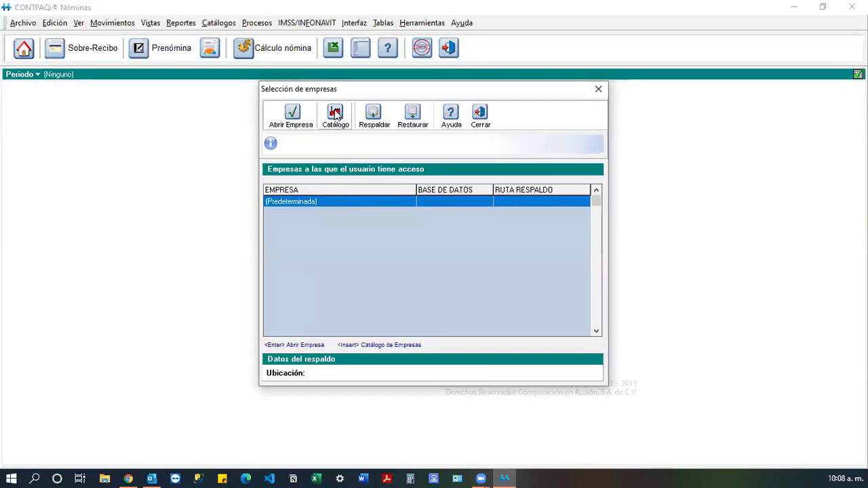
left_click(336, 119)
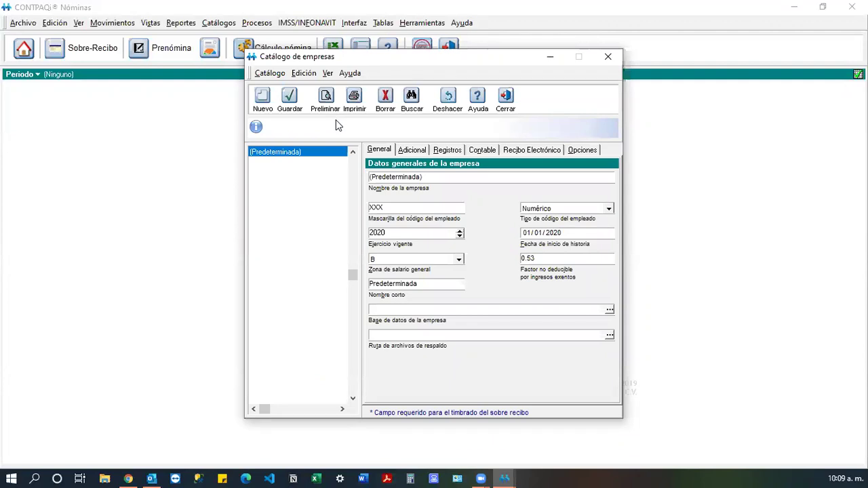
Create a new company record titled (Empresa nueva) in the catalogue.
left_click(433, 176)
left_click(271, 111)
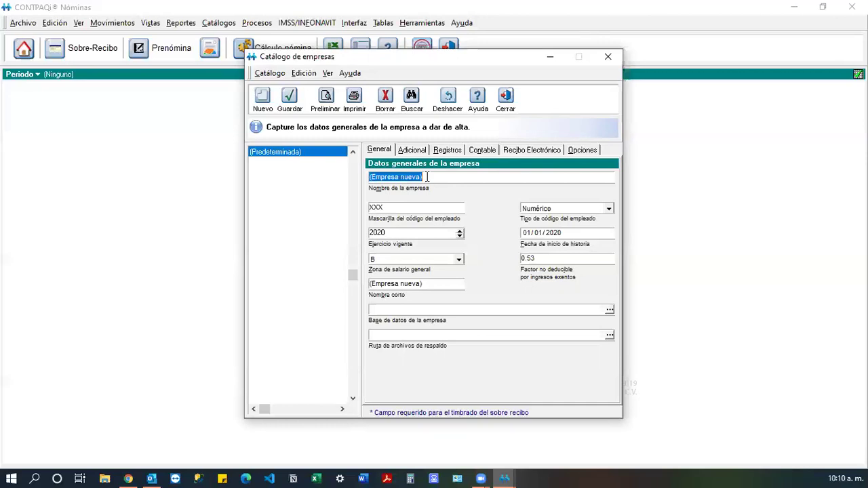
Name the company 'Recursos Humanos', auto-filling short name Recursos Humano and database ctRecursos_Humano.
type("Re")
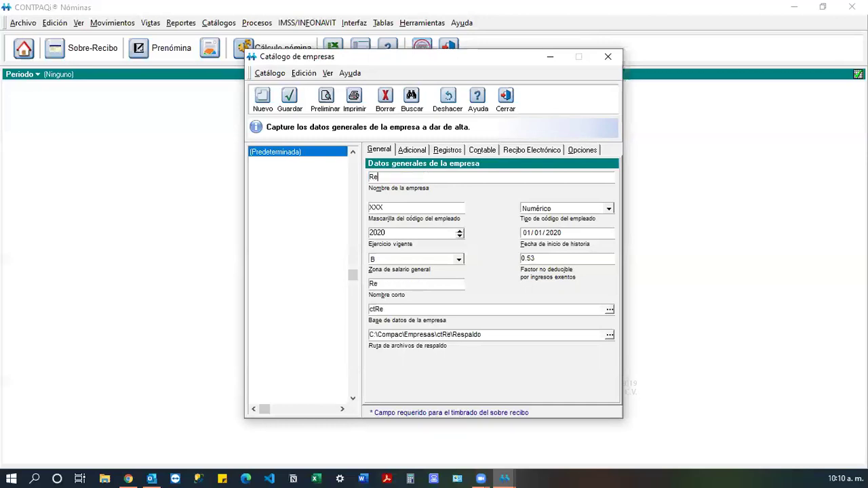
type("cursos ")
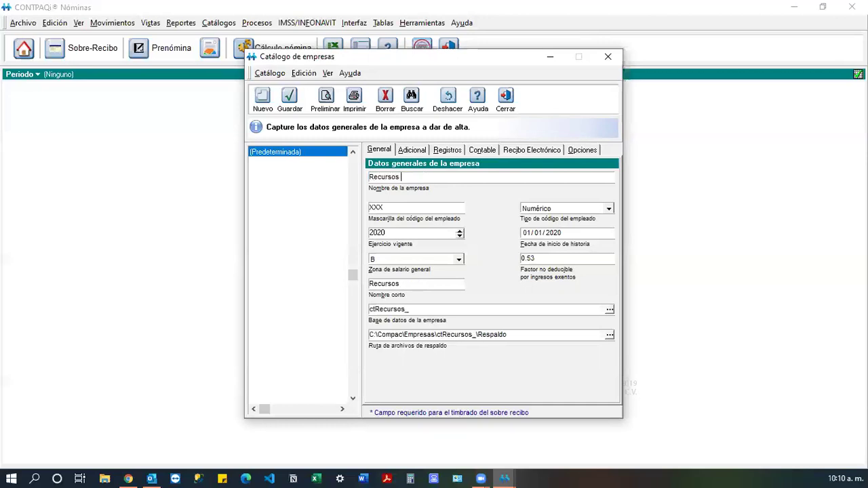
type("Humano")
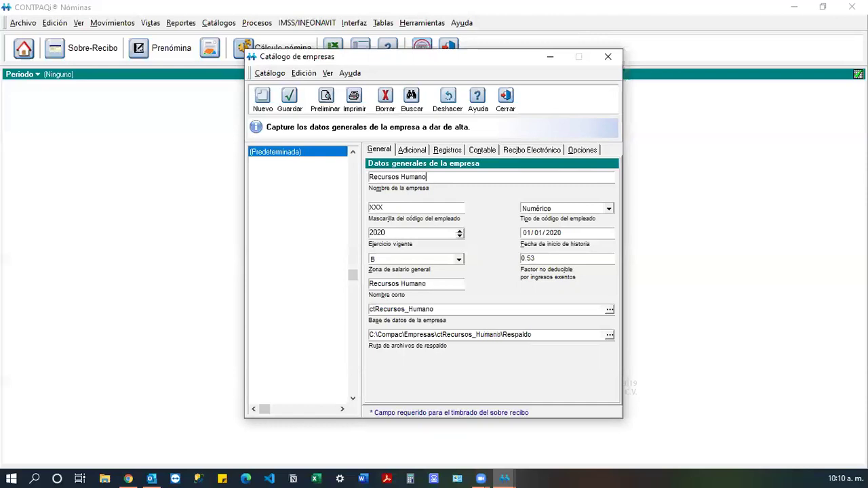
type("s")
left_click(438, 209)
Extend the employee code mask from XXX to XXXX.
key("Tab")
left_click(438, 208)
type("X")
left_click_drag(433, 210, 361, 208)
key("Tab")
left_click(610, 209)
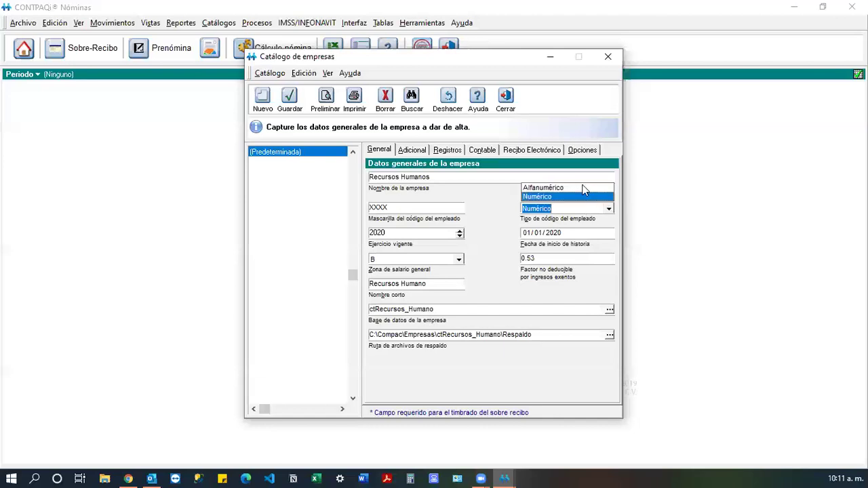
left_click(583, 188)
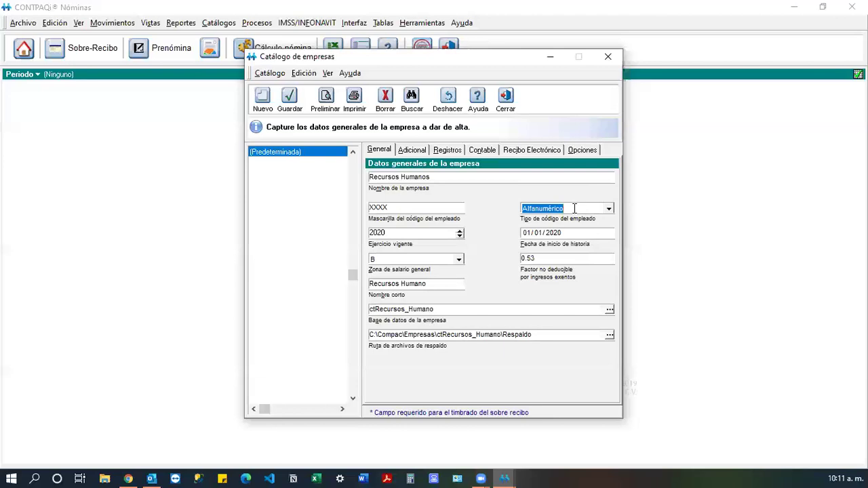
left_click(610, 209)
left_click(590, 197)
key("Tab")
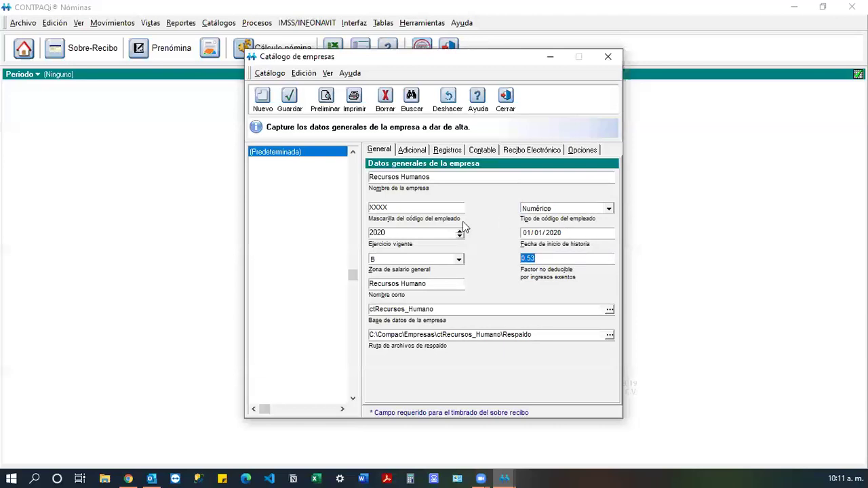
left_click(405, 235)
left_click(582, 234)
key("shift+Tab")
key("shift+Tab")
key("Tab")
key("Tab")
key("shift+Tab")
Choose B in the Zona de salario general dropdown on the General tab.
left_click(459, 262)
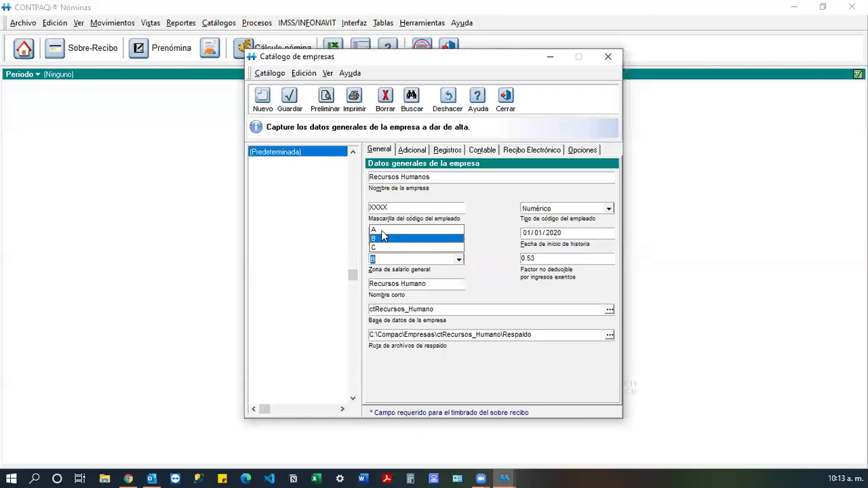
left_click(382, 231)
left_click(459, 261)
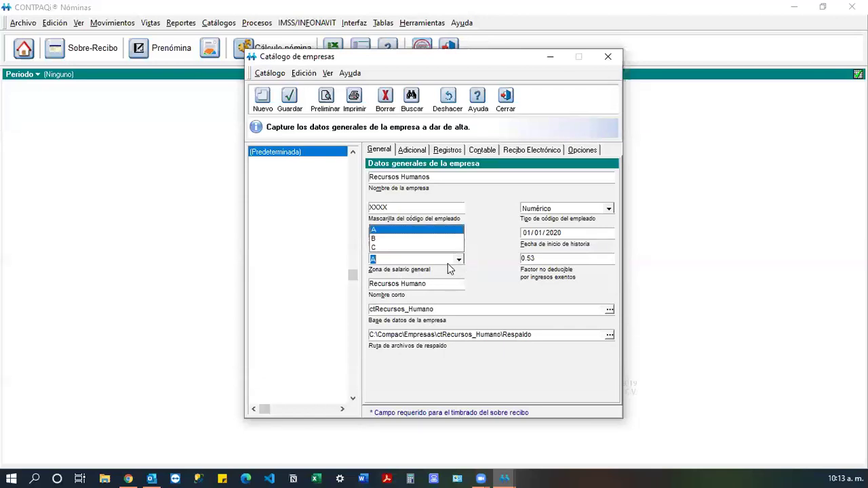
left_click(403, 240)
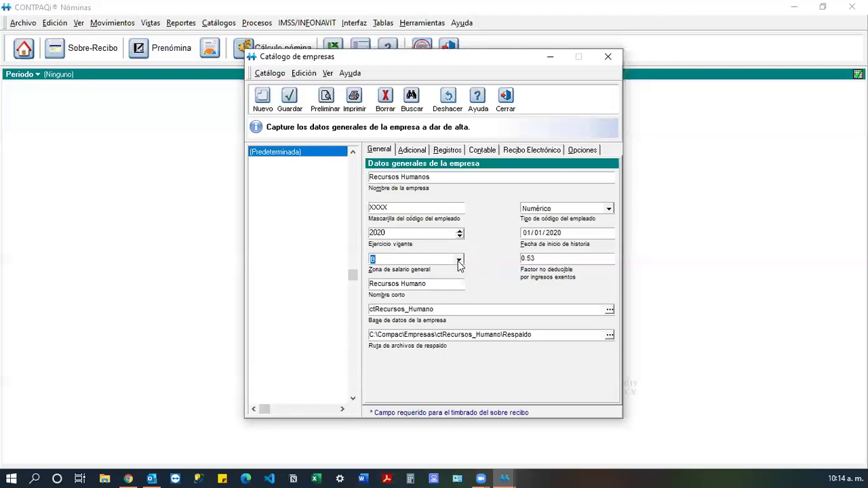
left_click(460, 261)
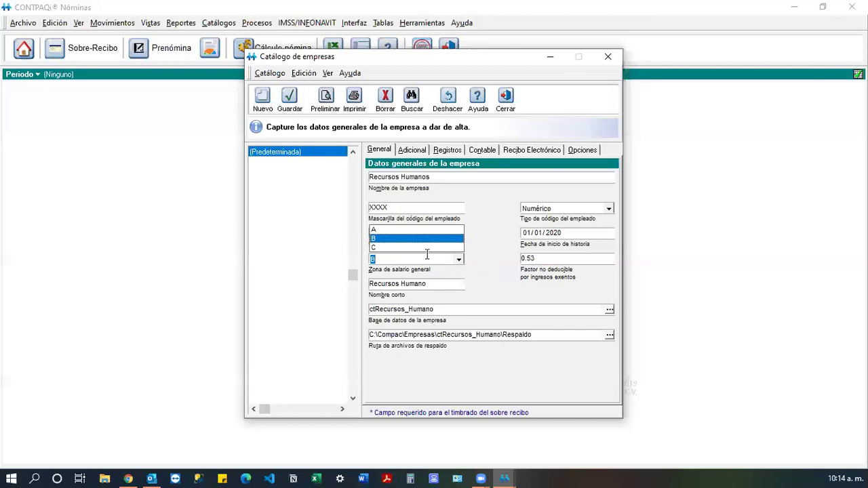
left_click(479, 267)
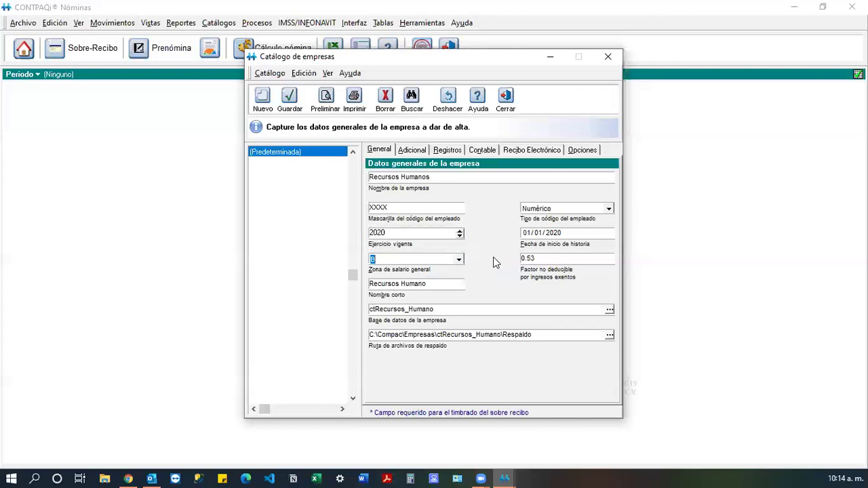
key("Tab")
left_click(562, 258)
left_click(465, 309)
left_click(538, 335)
On the Adicional page, enter postal code 72000.
left_click(405, 152)
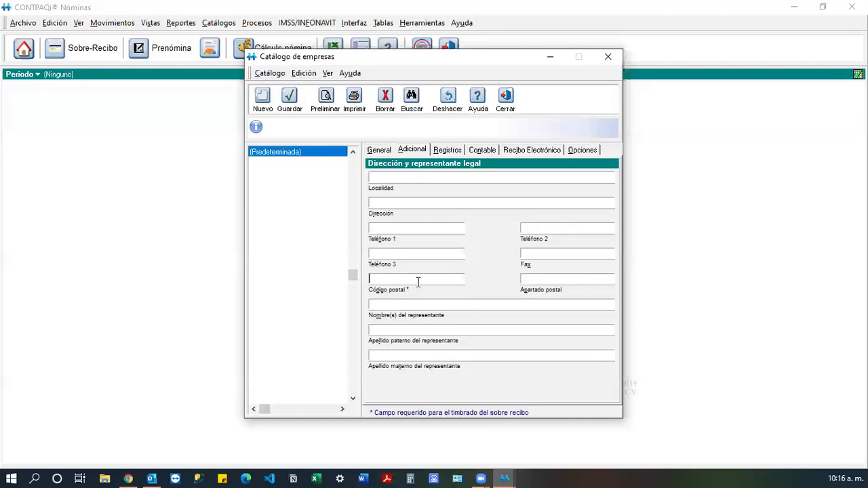
type("72000")
left_click(405, 201)
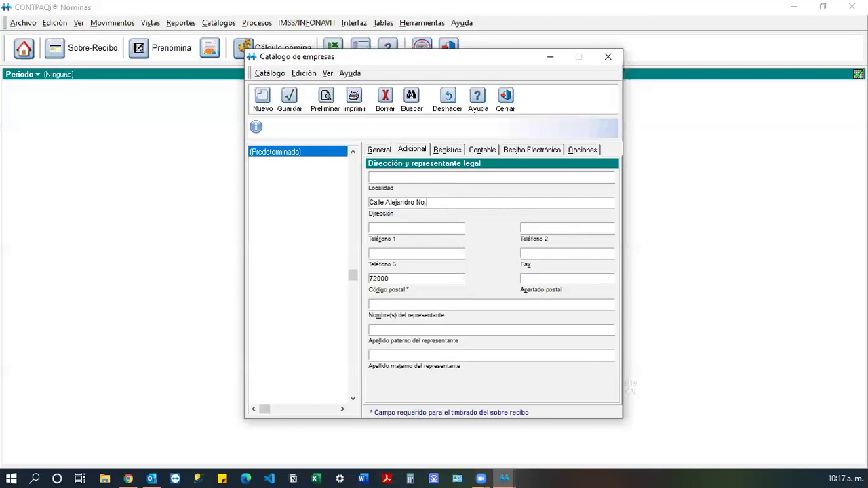
left_click(427, 233)
left_click(436, 255)
left_click(542, 230)
left_click(543, 253)
left_click(447, 253)
left_click(441, 229)
left_click(431, 276)
left_click(459, 358)
left_click(447, 152)
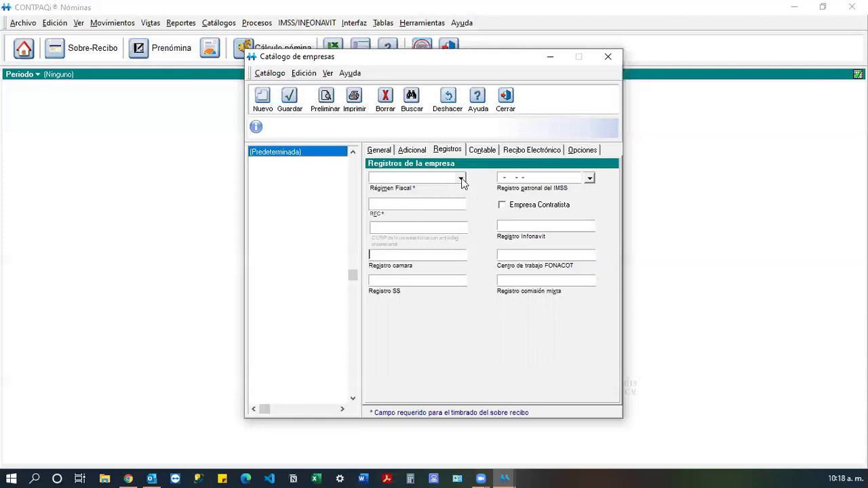
Select 601 General de Ley Personas Morales as the Régimen Fiscal.
left_click(461, 178)
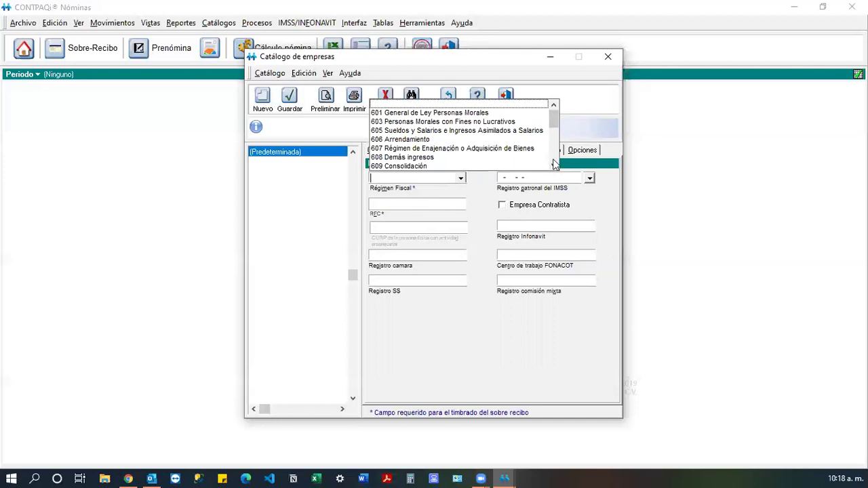
mouse_move(556, 133)
left_mouse_down()
mouse_move(553, 160)
mouse_move(554, 124)
left_mouse_up()
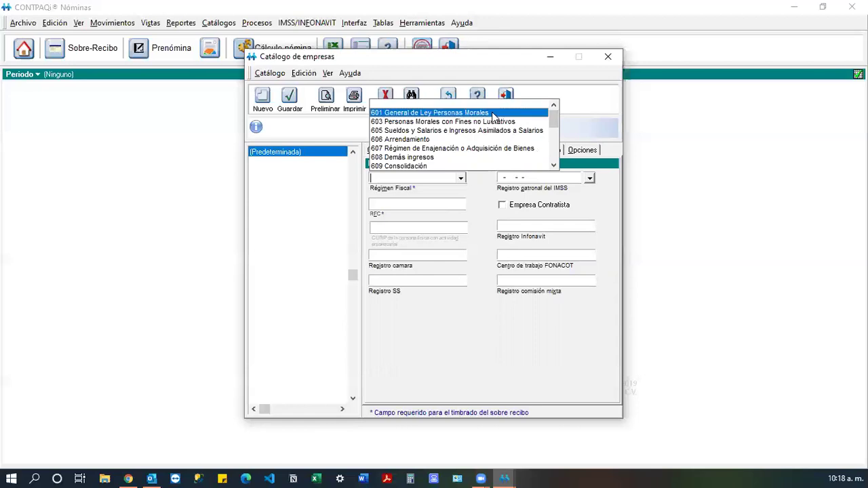
left_click(493, 114)
key("Tab")
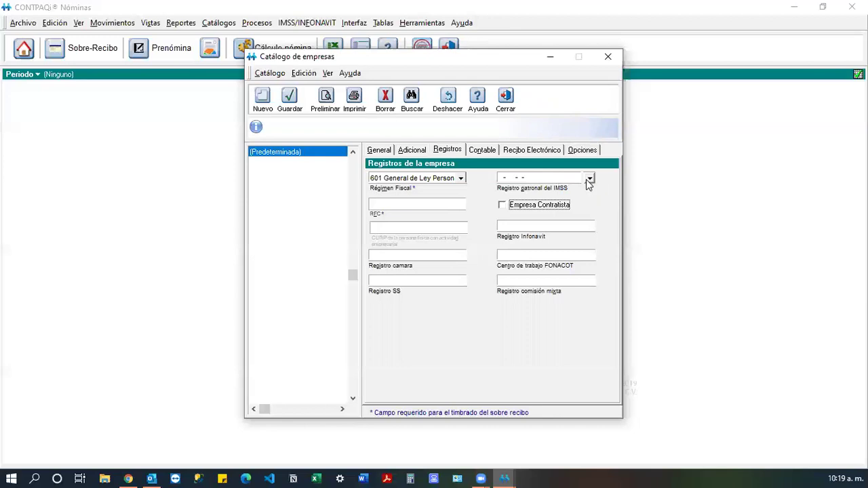
left_click(558, 178)
key("Left")
key("Left")
key("Left")
key("Left")
key("Left")
key("Left")
key("Left")
key("Left")
key("Left")
key("Left")
key("Left")
key("Left")
key("Left")
key("Left")
key("Left")
key("Left")
key("Left")
key("Left")
type("000-00000-00-0")
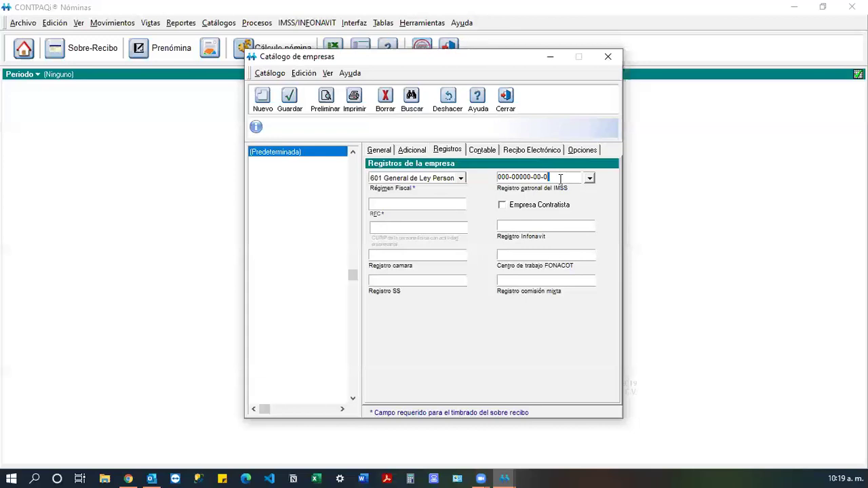
Enter the generic RFC XAXX010101000, leaving Empresa Contratista unchecked.
left_click(442, 201)
type("XA")
type("XX010101000")
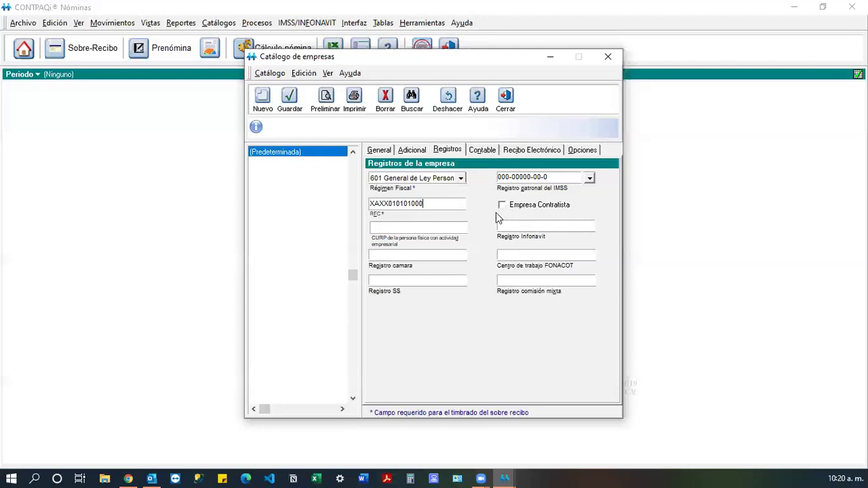
left_click(502, 209)
left_click(503, 206)
Keep tax regime 601 General de Ley Personas Morales and leave CURP, Infonavit, cámara and FONACOT blank.
left_click(461, 180)
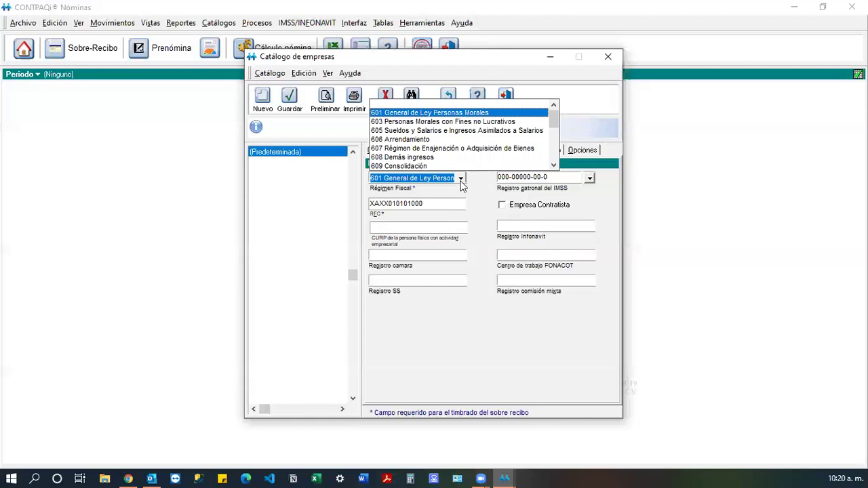
left_click(461, 180)
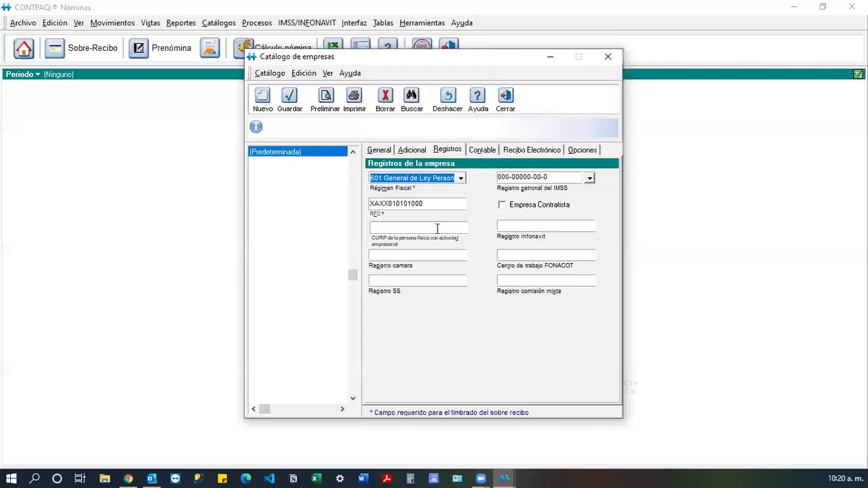
left_click(438, 229)
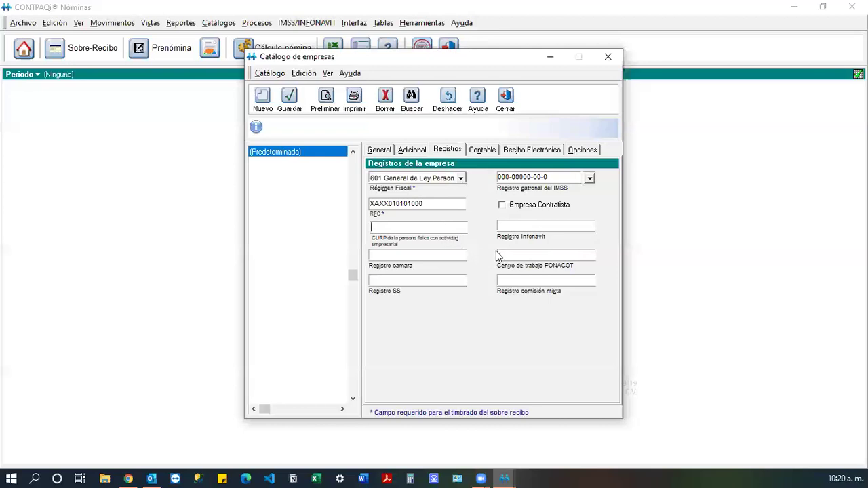
left_click(551, 225)
left_click(441, 255)
left_click(562, 256)
Bring up the Contable tab and place the cursor in the Departamento subaccount structure field.
left_click(477, 151)
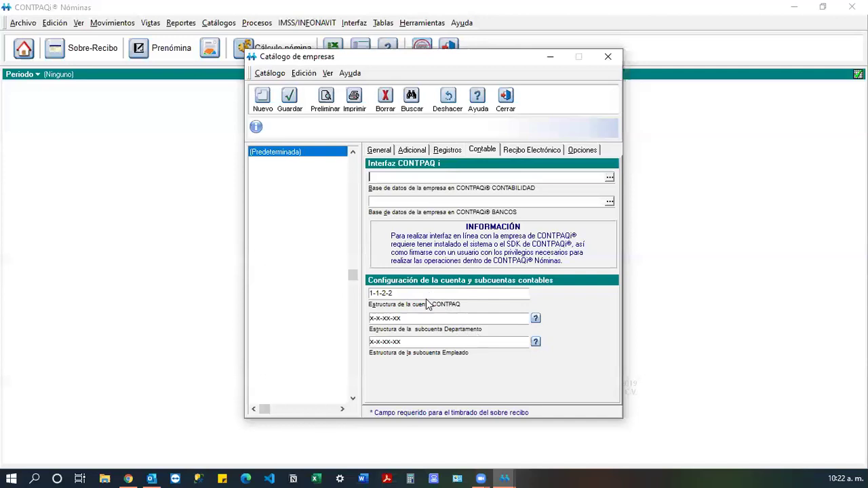
left_click(414, 319)
left_click(414, 320)
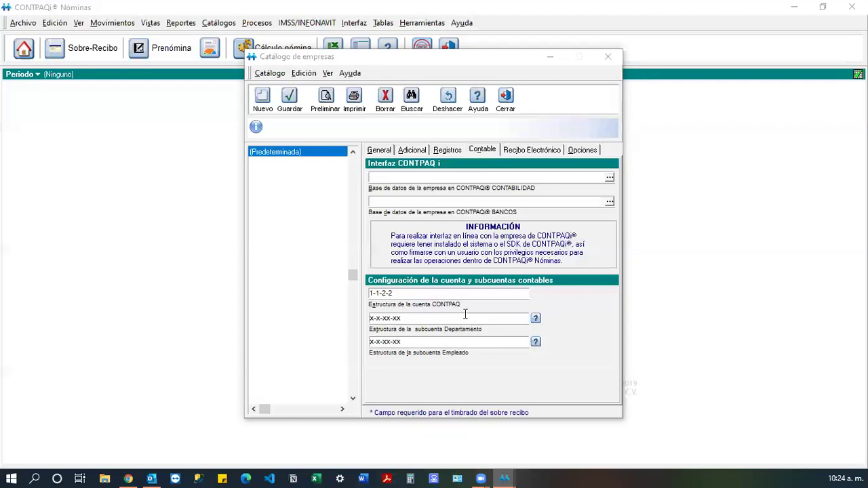
Replace the CONTPAQ account structure 1-1-2-2 with 3-3-3.
left_click(442, 292)
left_click_drag(399, 294, 369, 293)
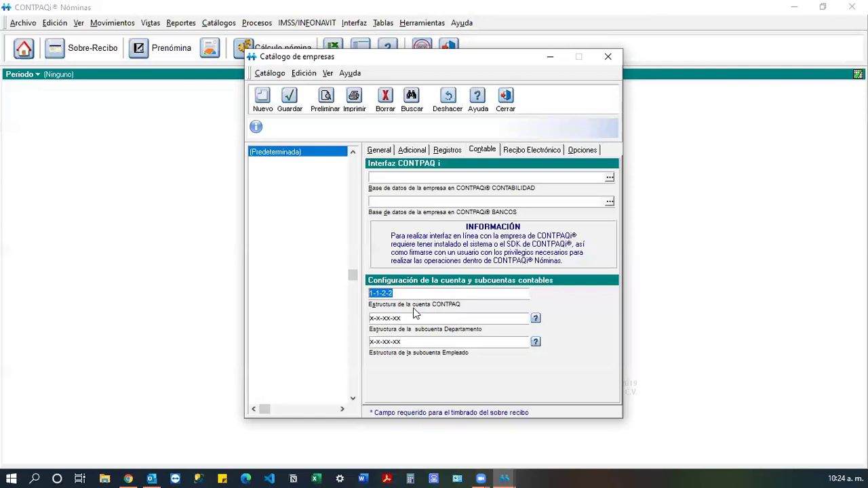
left_click(405, 319)
left_click(415, 293)
left_click_drag(415, 293, 363, 292)
type("6")
key("BackSpace")
type("3-3-3")
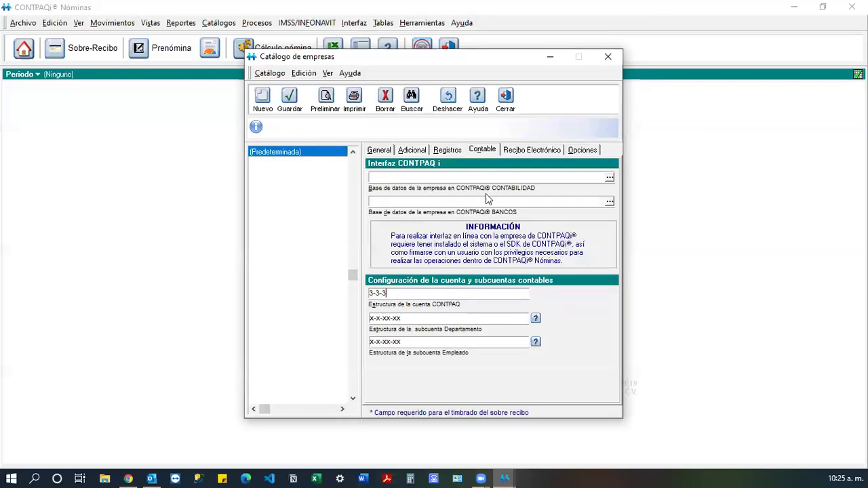
left_click(403, 318)
Refresh the Departamento subaccount mask to xxx-xxx-xxx and switch to the Recibo Electrónico tab.
left_click(420, 321)
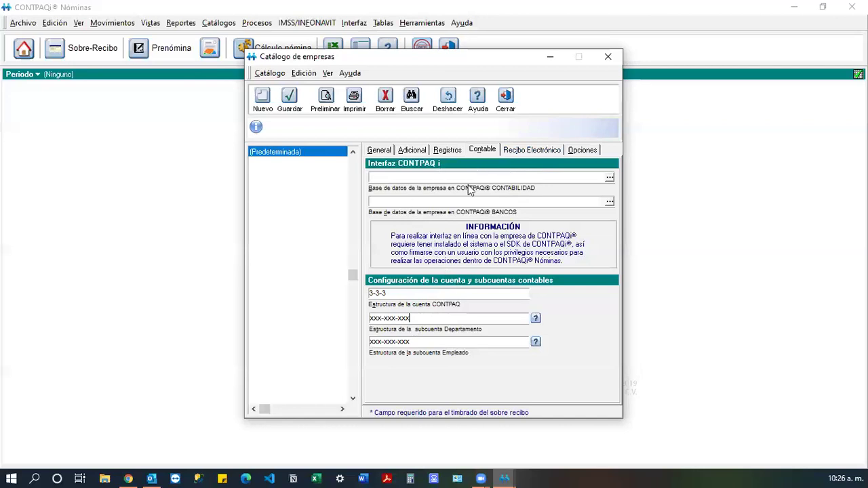
left_click(517, 151)
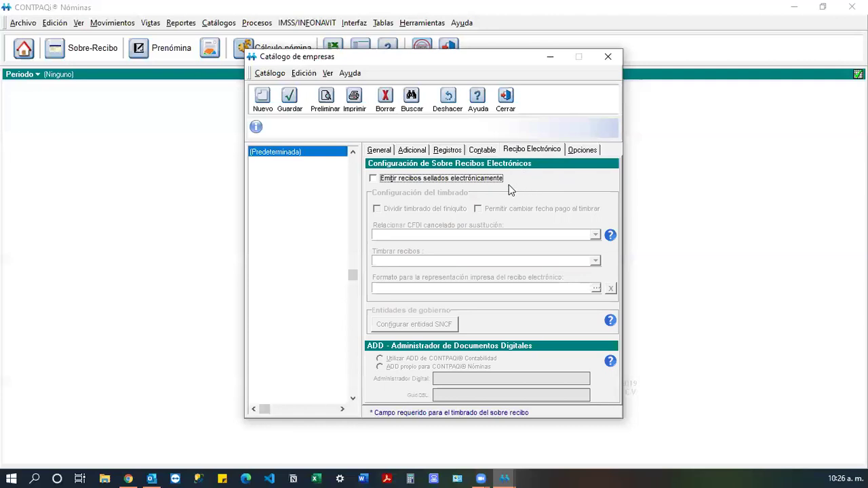
Check 'Emitir recibos sellados electrónicamente' and accept the Información warning.
left_click(374, 179)
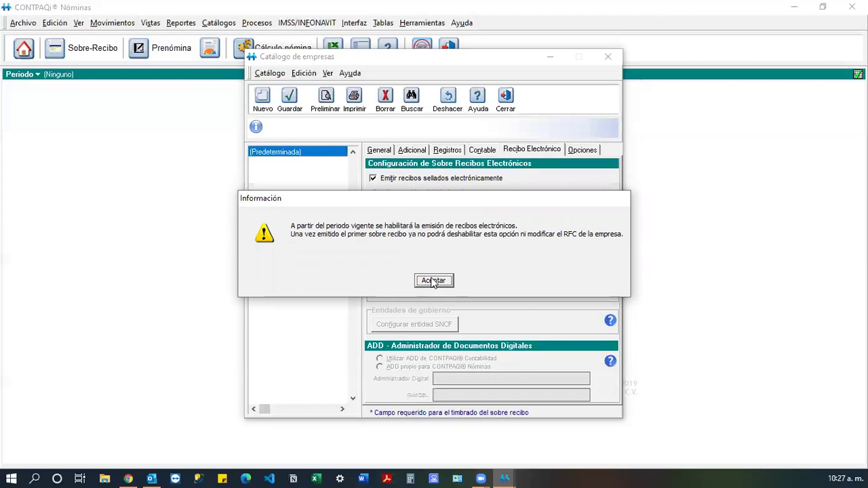
left_click(432, 283)
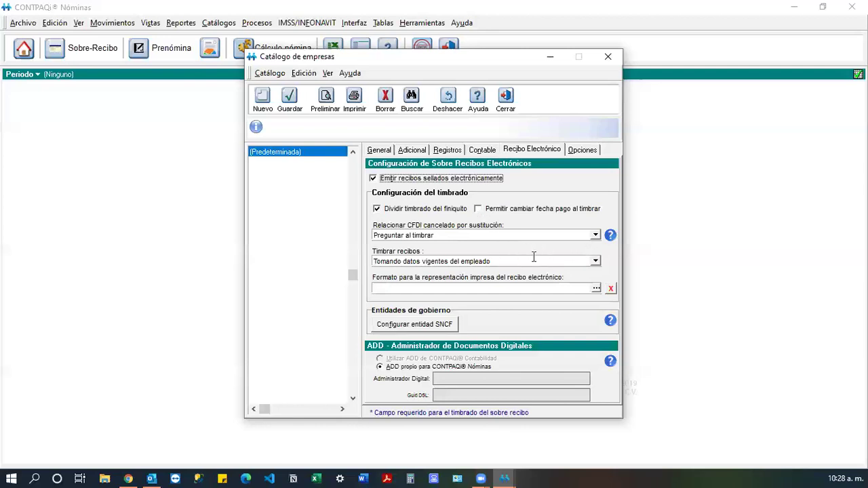
Set 'Relacionar CFDI cancelado por sustitución' to 'Preguntar al timbrar'.
left_click(596, 235)
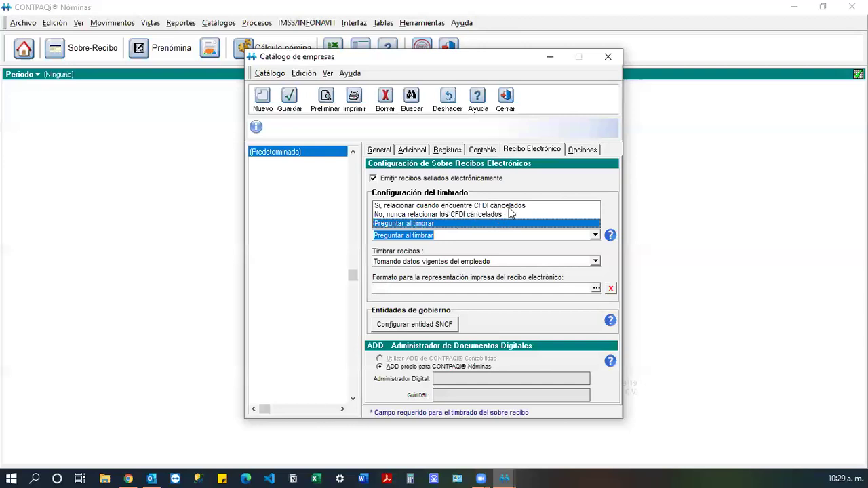
left_click(432, 215)
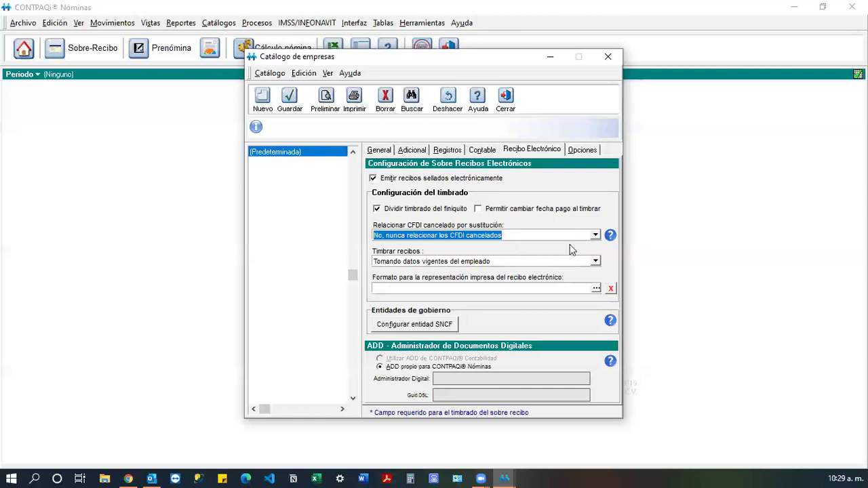
left_click(596, 236)
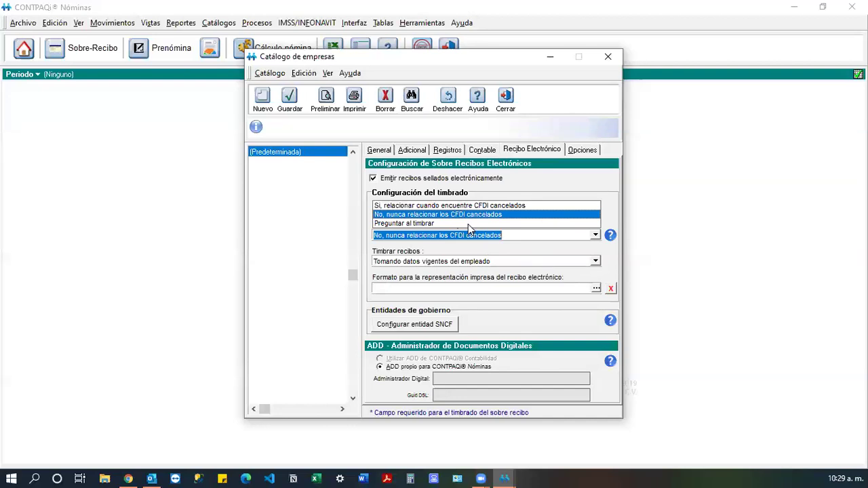
left_click(464, 205)
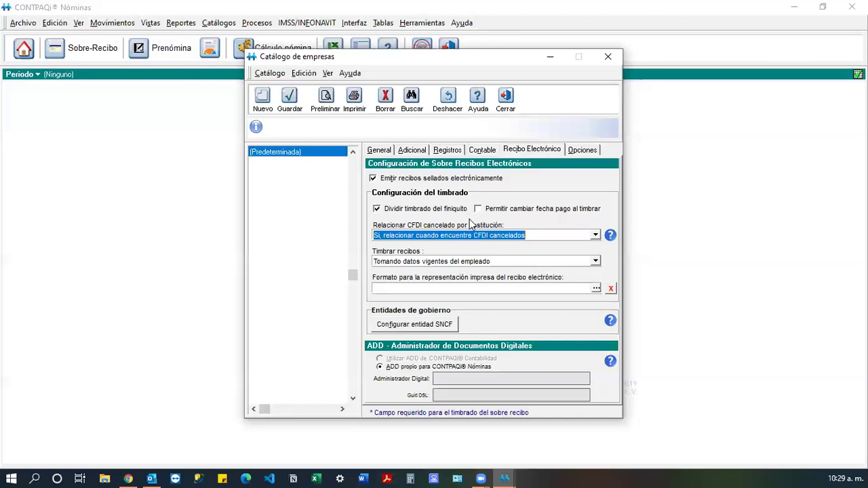
left_click(595, 235)
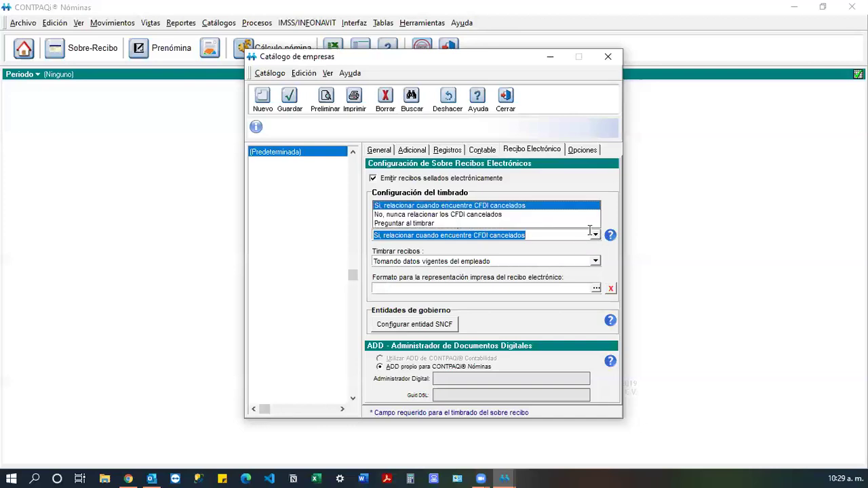
left_click(457, 223)
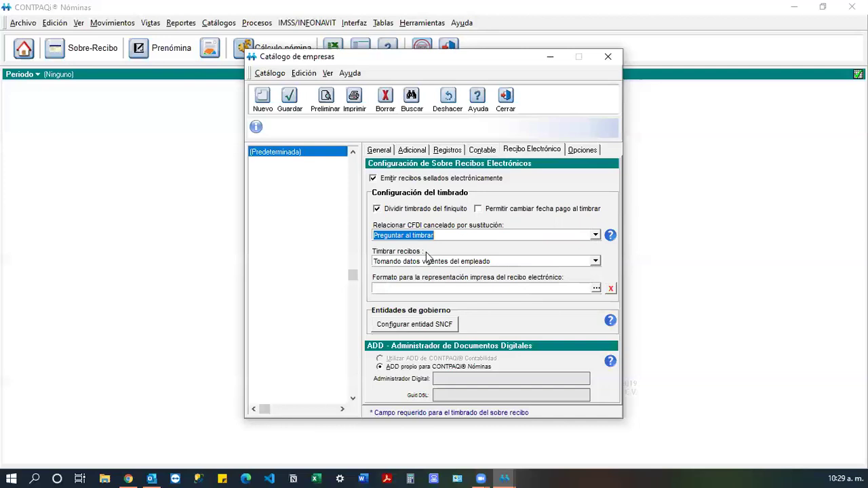
left_click(595, 262)
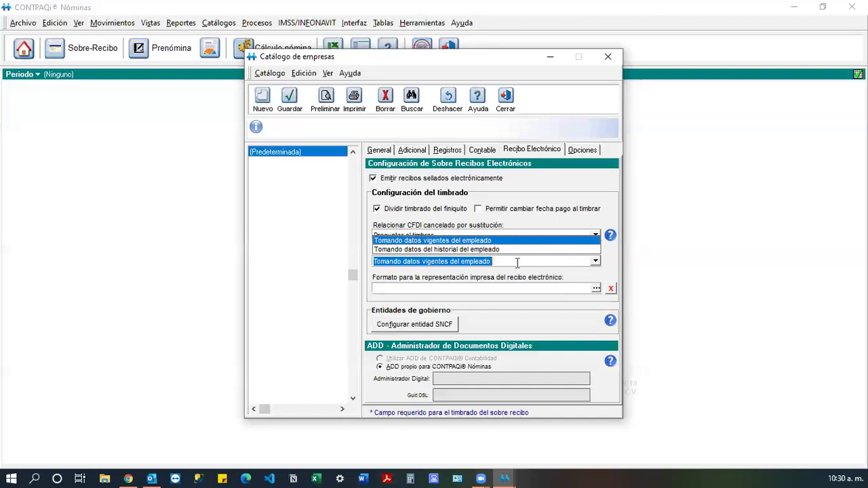
left_click(614, 264)
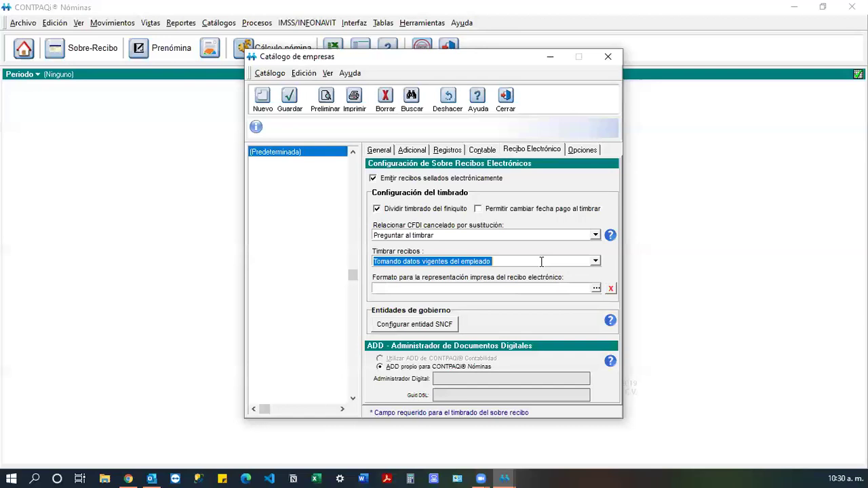
left_click(597, 263)
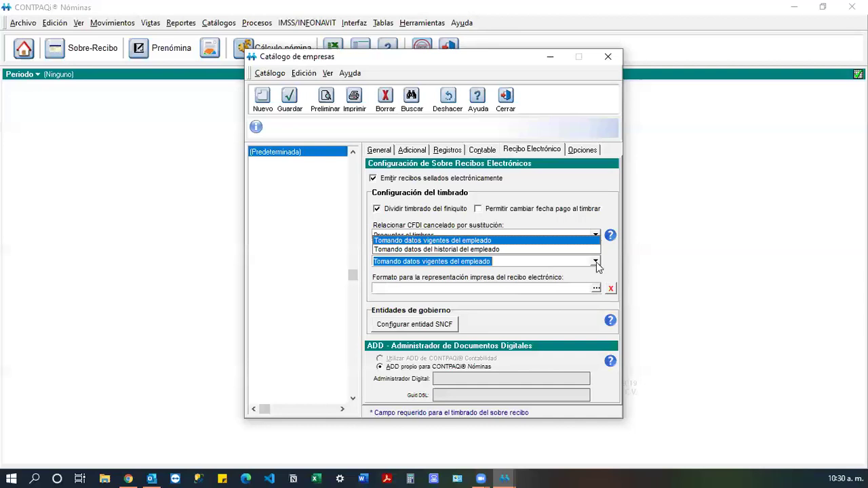
left_click(529, 257)
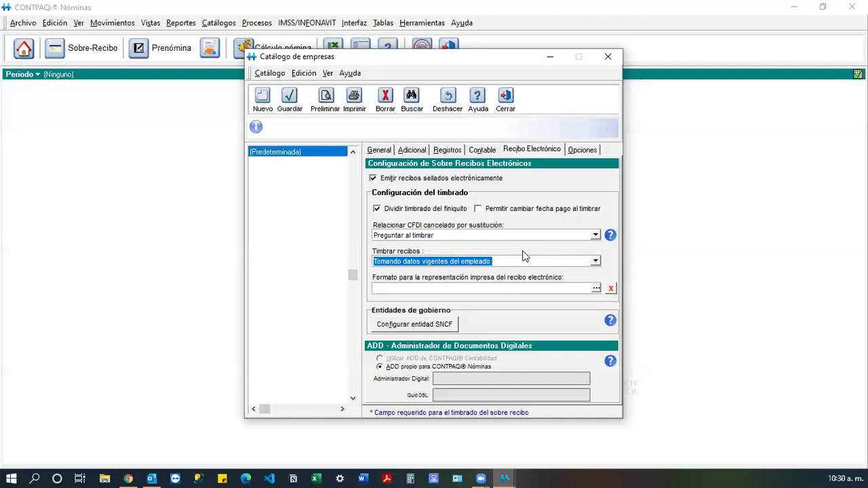
left_click(596, 263)
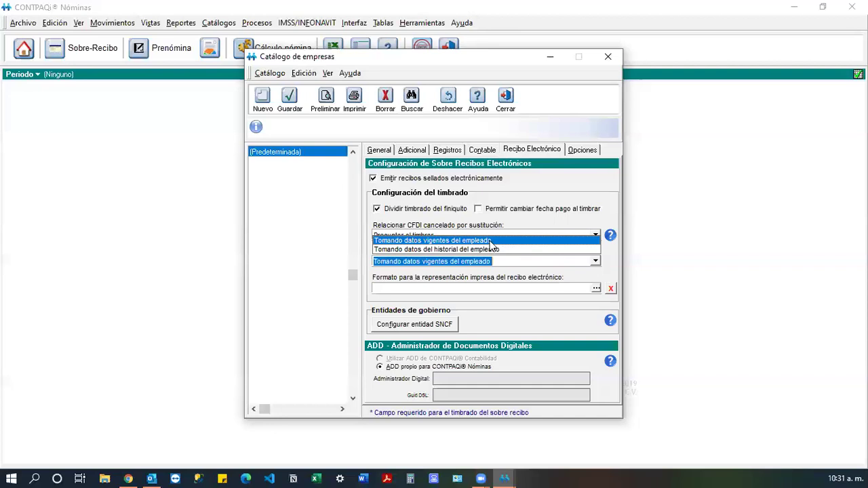
left_click(490, 241)
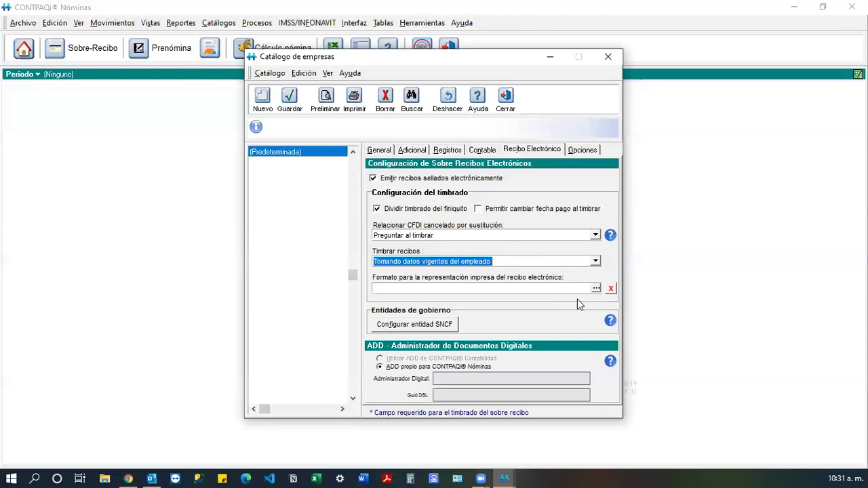
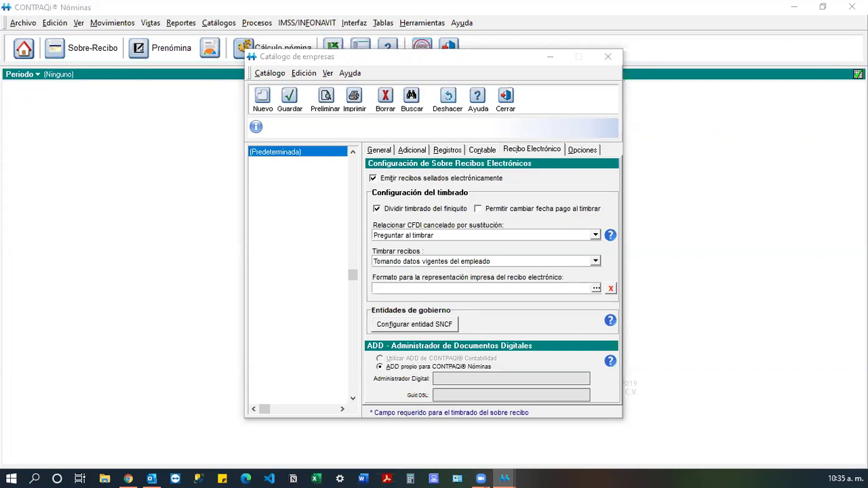
Browse from the empty printed receipt format field to list the available .rdl templates.
left_click(520, 289)
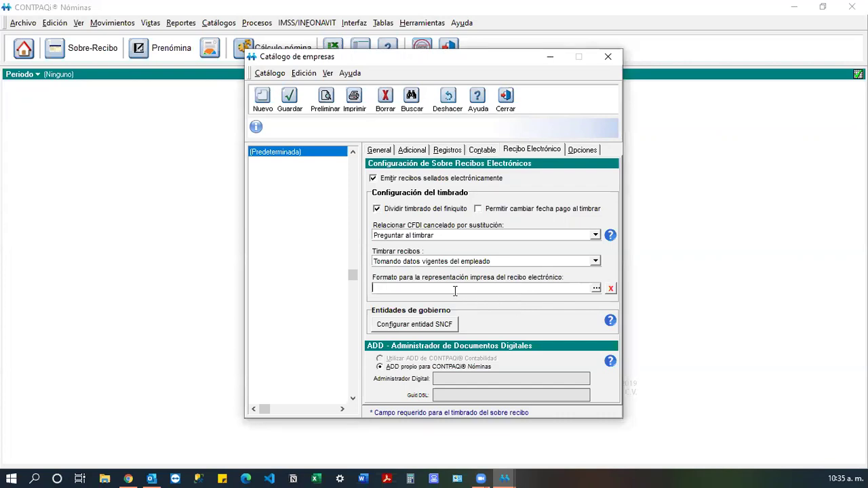
left_click(597, 289)
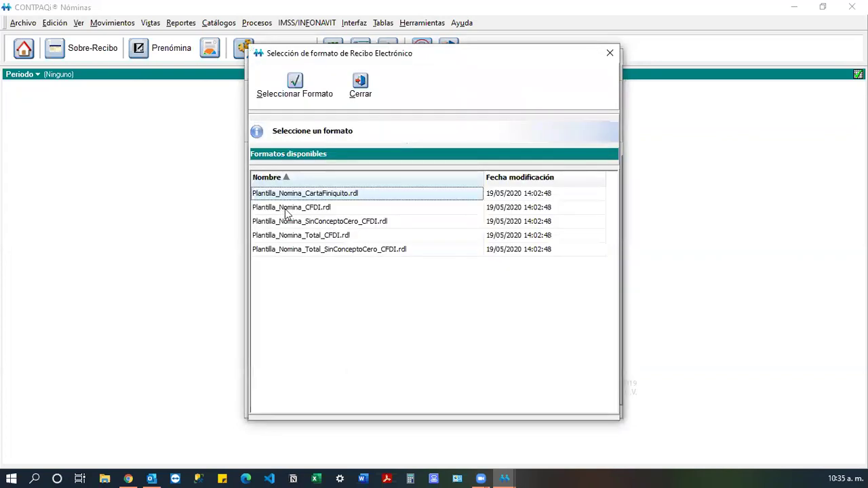
Look over the Plantilla_Nomina_CFDI, Total_CFDI and SinConceptoCero_CFDI templates, then close without choosing one.
left_click(296, 210)
left_click_drag(428, 60, 553, 45)
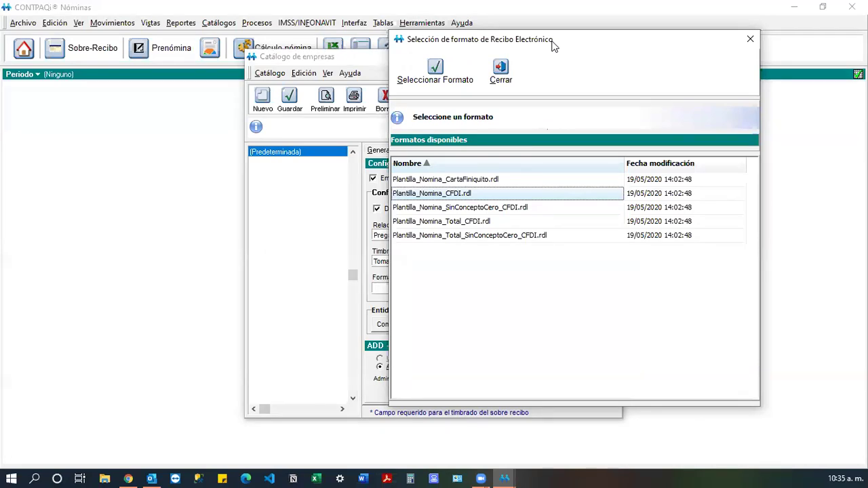
left_click(481, 223)
left_click(483, 209)
left_click(487, 222)
left_click(492, 211)
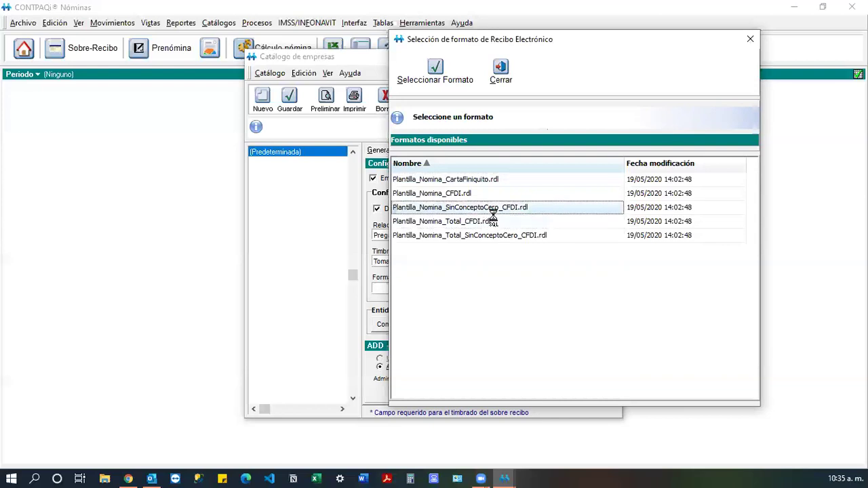
left_click(501, 71)
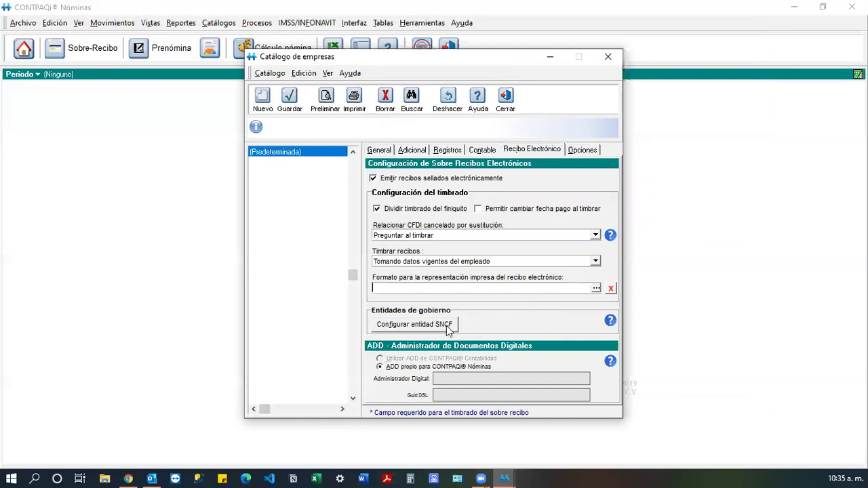
left_click(433, 325)
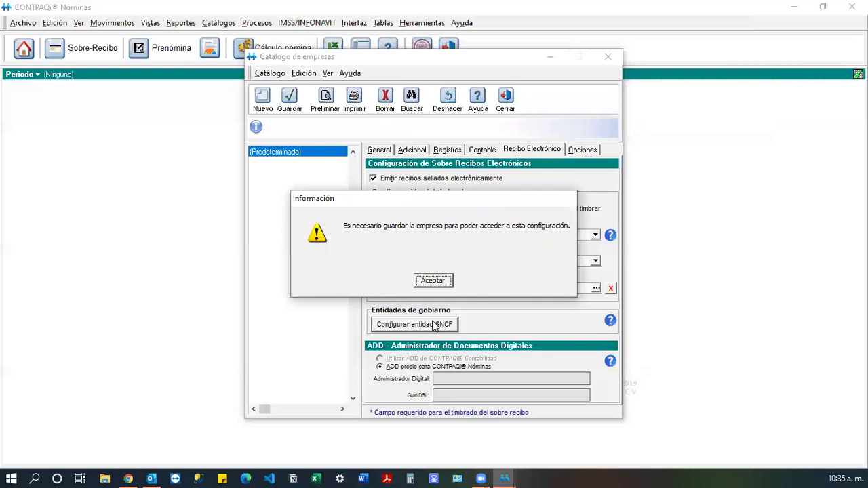
left_click(433, 281)
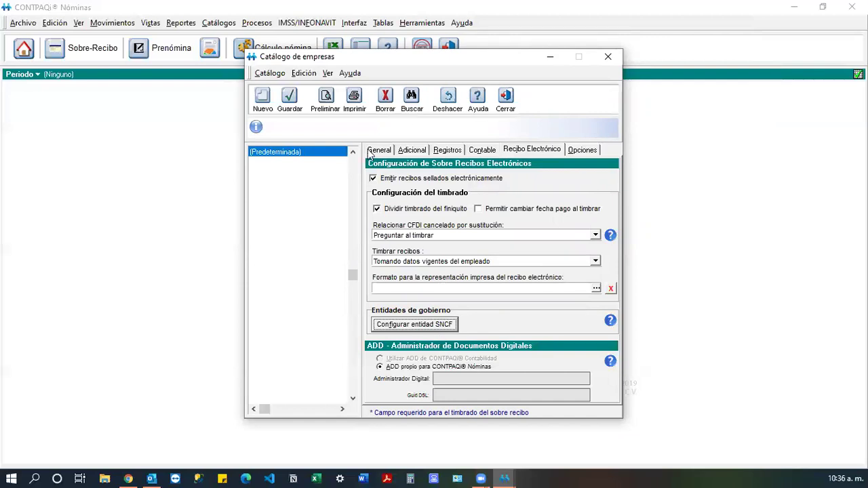
Save the Recursos Humanos company and confirm creating its database.
left_click(289, 106)
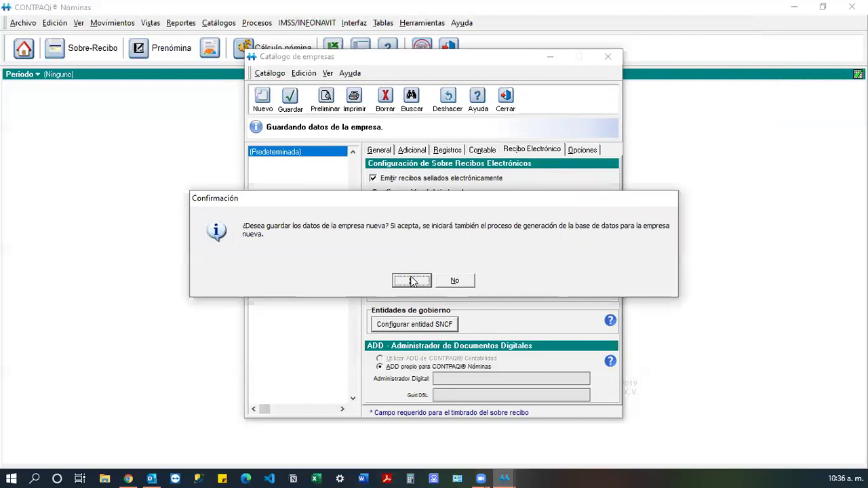
left_click(412, 281)
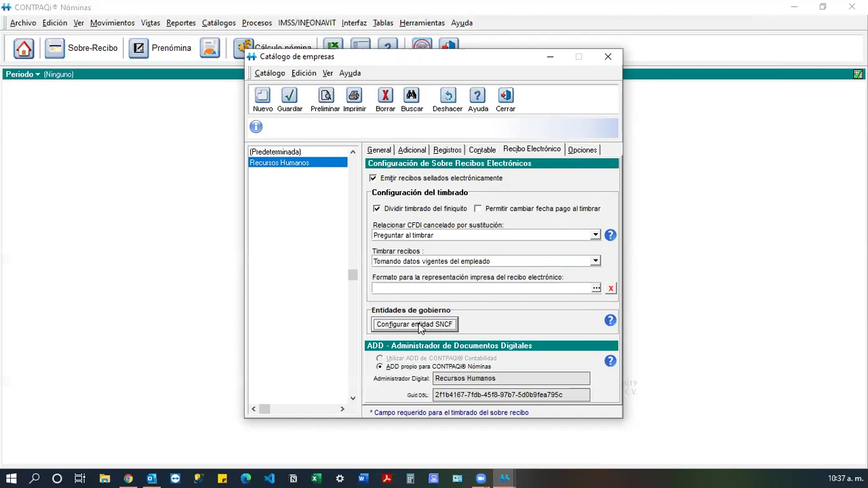
Leave the SNCF entity's Origen de los recursos unset, then show the Opciones page.
left_click(421, 327)
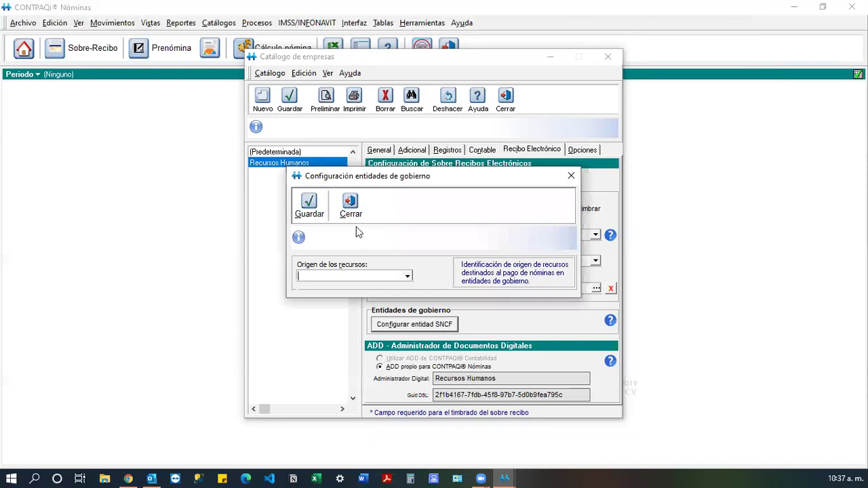
left_click(407, 277)
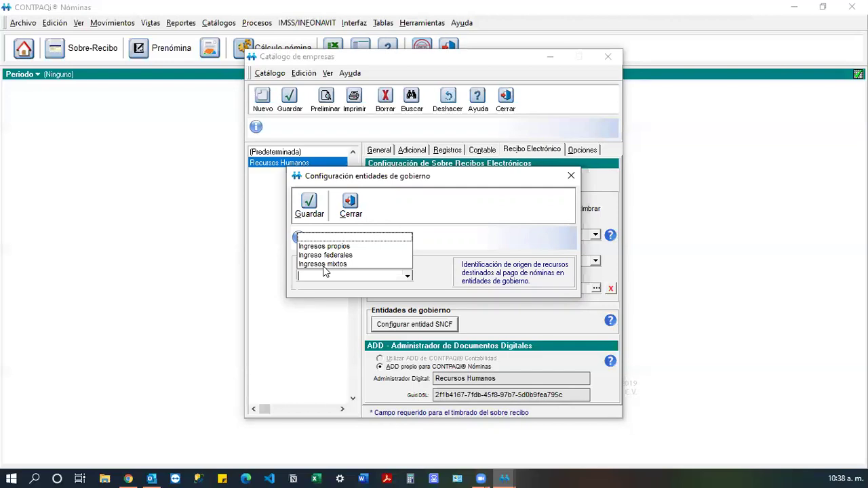
left_click(443, 264)
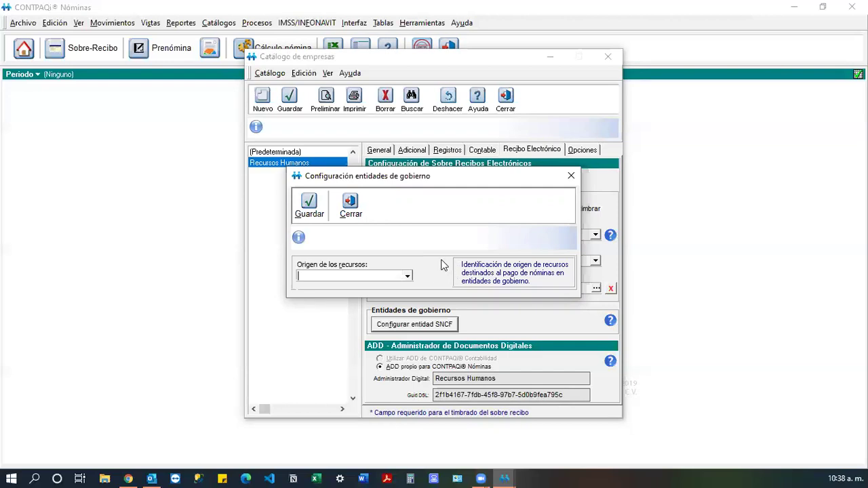
left_click(409, 276)
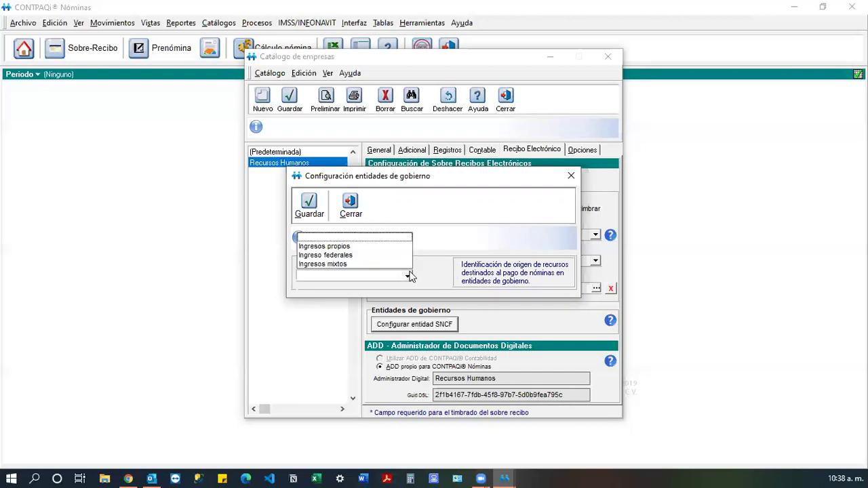
left_click(437, 228)
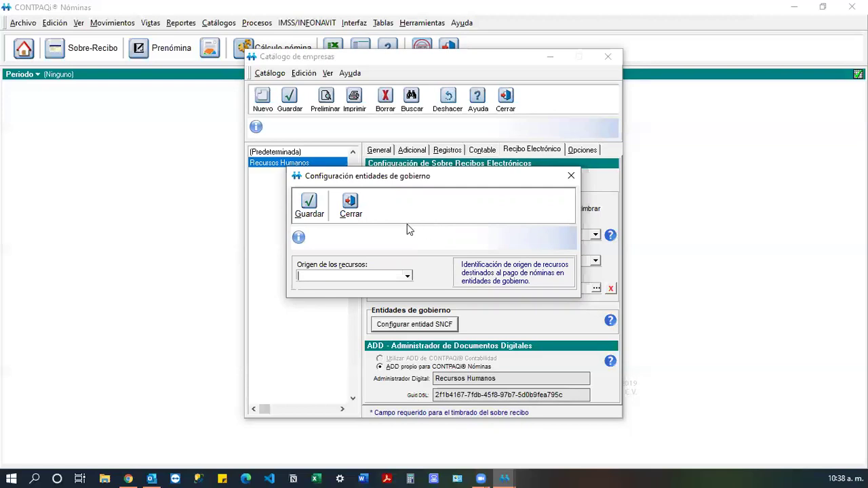
left_click(409, 276)
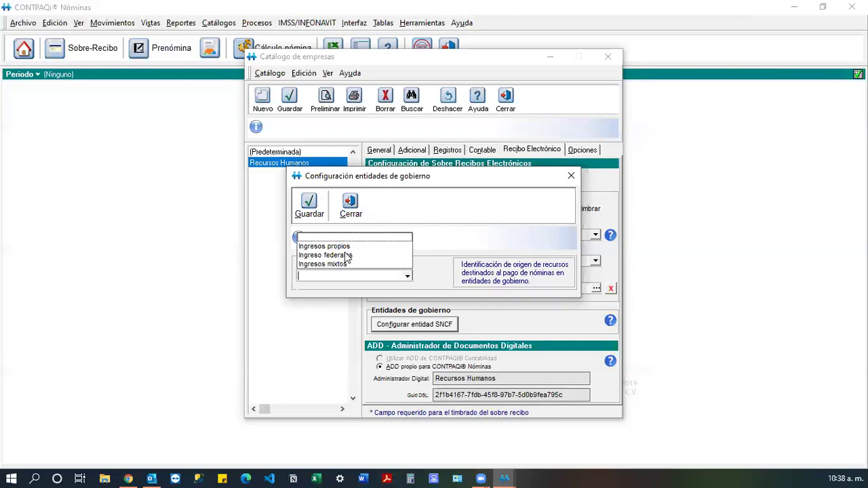
left_click(396, 214)
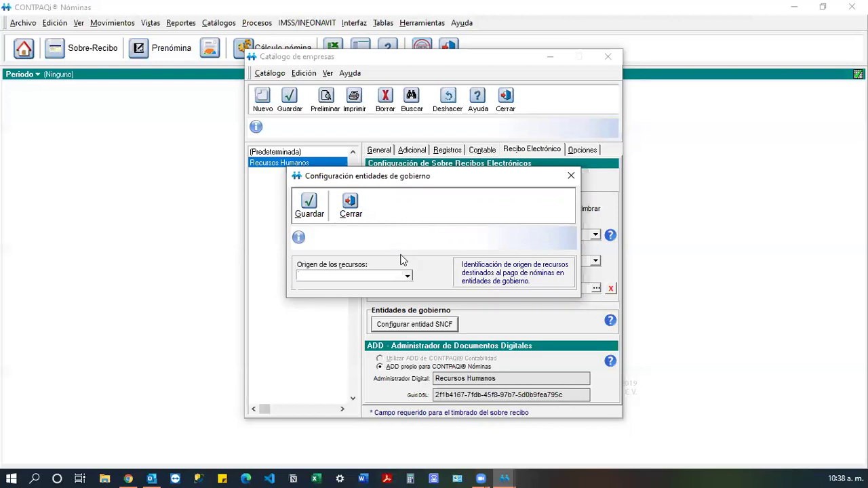
left_click(352, 208)
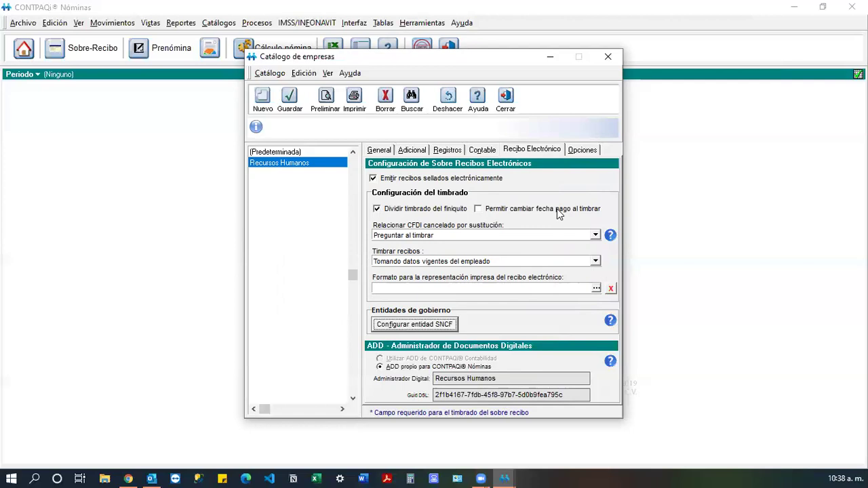
left_click(584, 151)
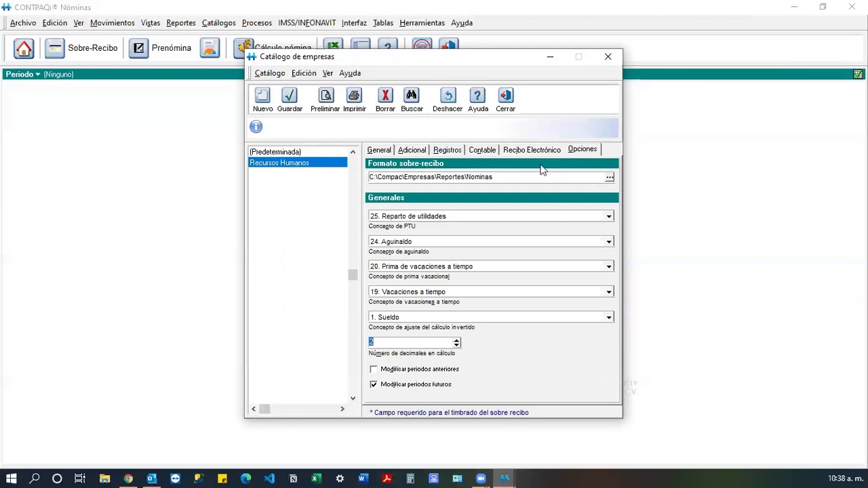
Keep the receipt format folder path and list the concepts for the inverse-calculation adjustment.
left_click(610, 177)
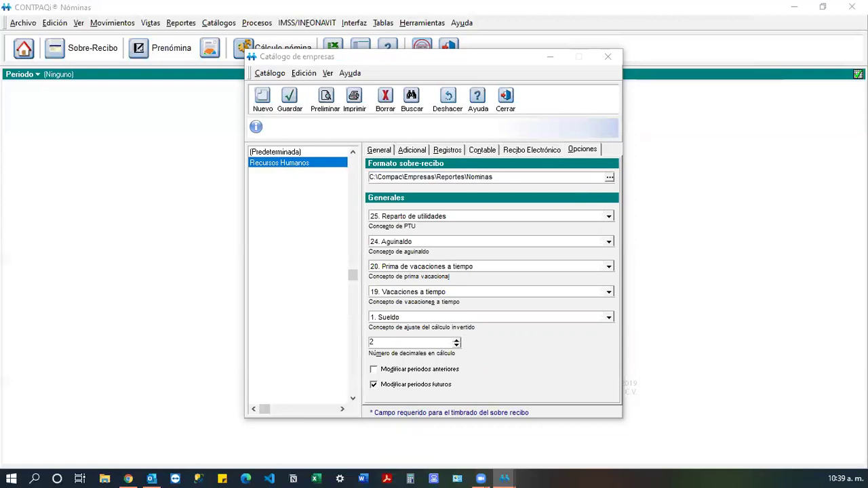
key("Escape")
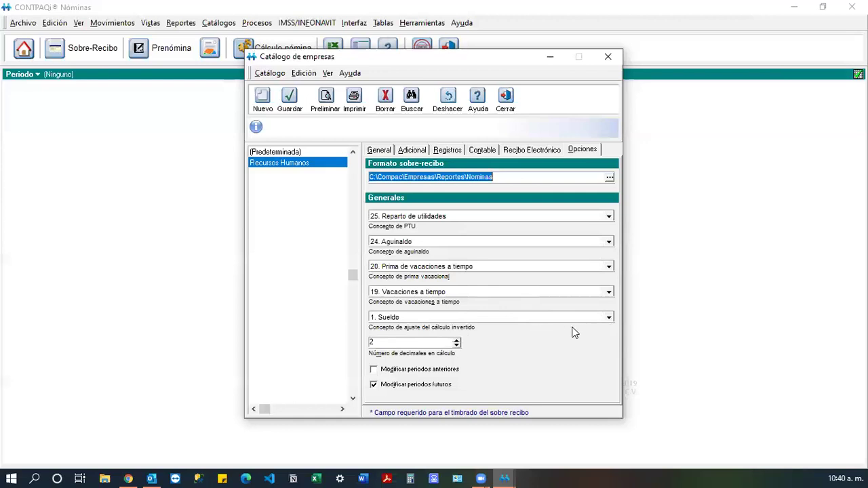
left_click(609, 319)
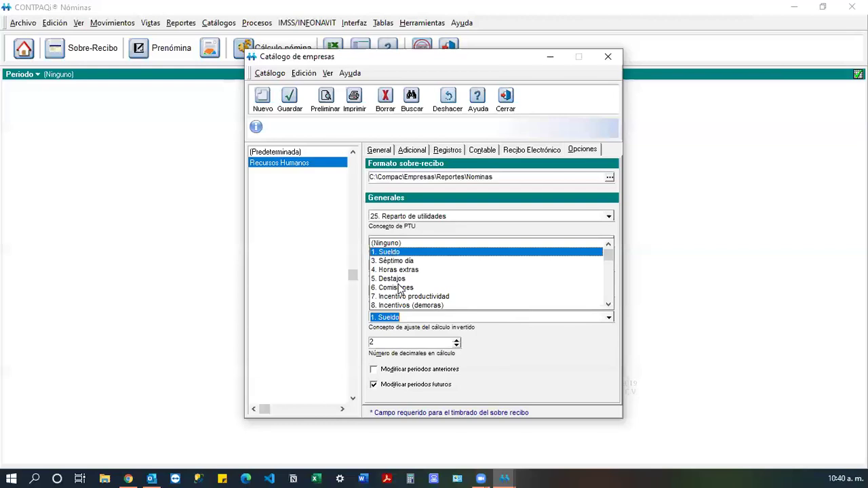
Leave the inverse-calculation adjustment concept as 1. Sueldo and move off the field.
left_click(522, 339)
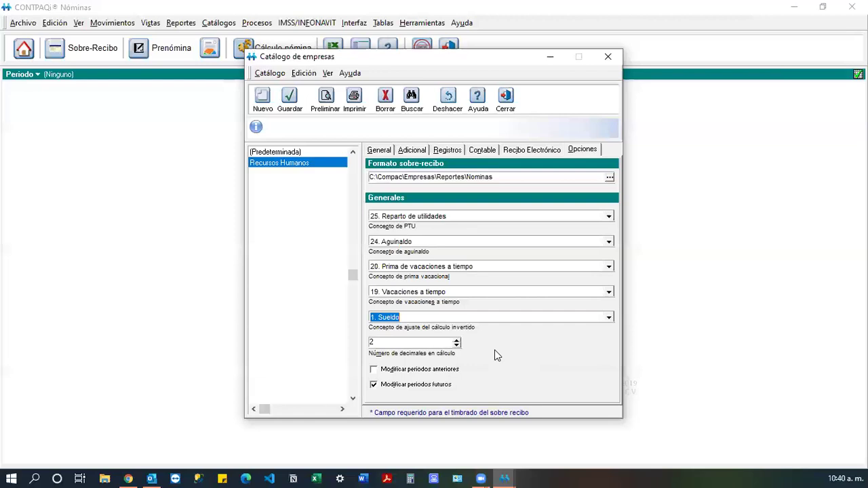
left_click(409, 344)
Review the General, Adicional, Registros, Contable, Recibo Electrónico and Opciones tabs, then save the company.
left_click(531, 152)
left_click(476, 150)
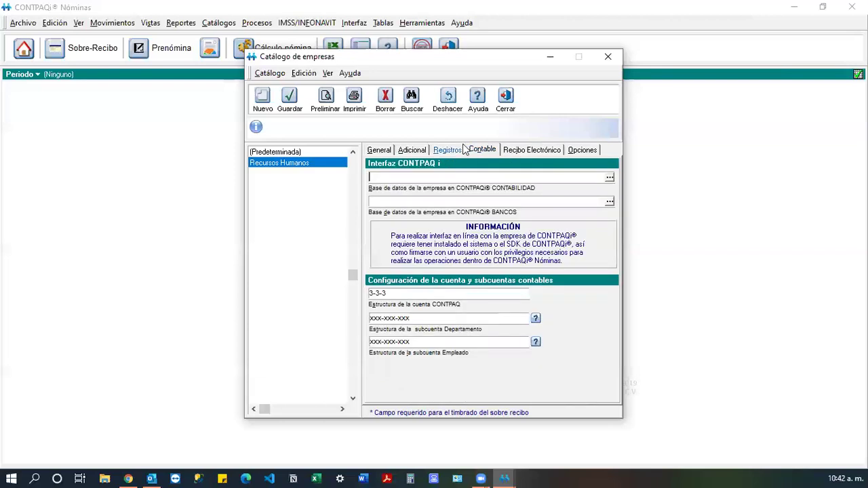
left_click(448, 150)
left_click(412, 150)
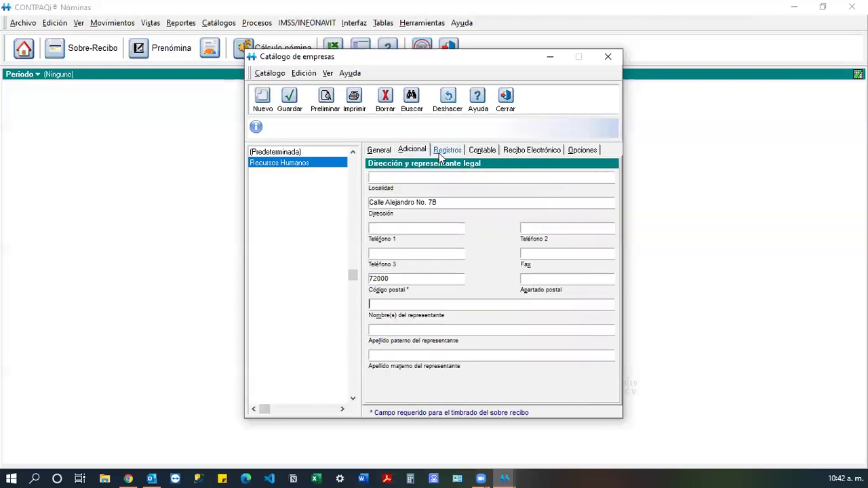
left_click(439, 153)
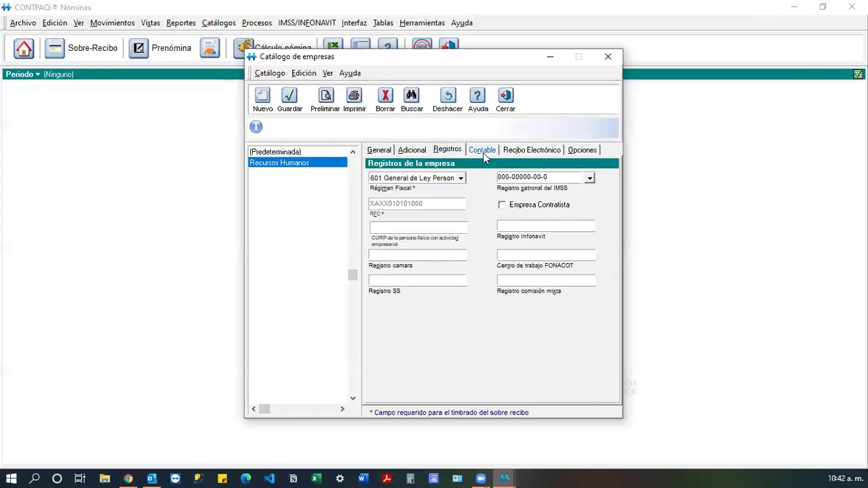
left_click(539, 150)
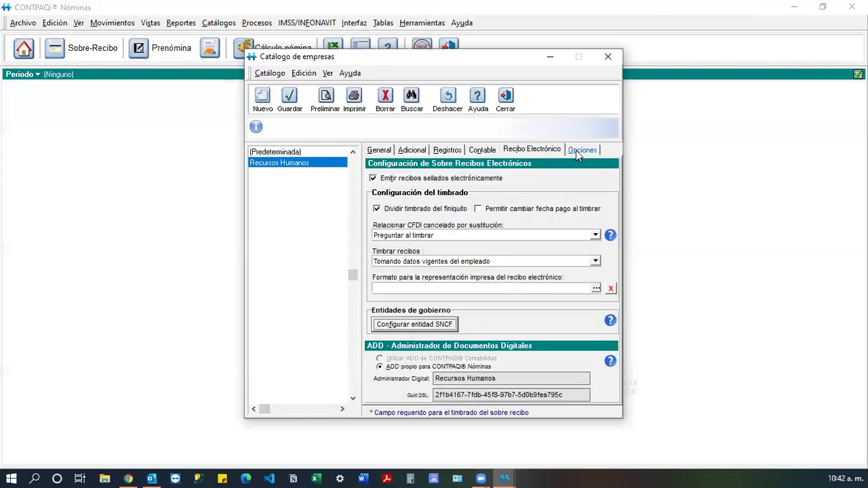
left_click(576, 150)
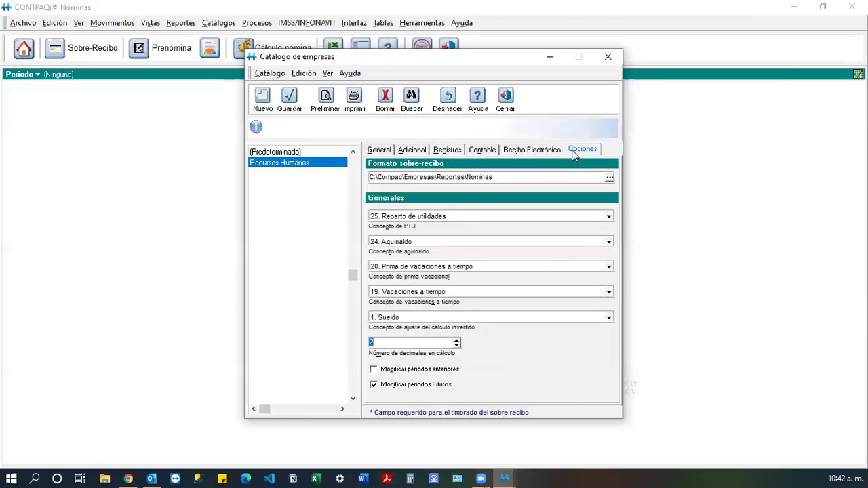
left_click(532, 150)
left_click(483, 150)
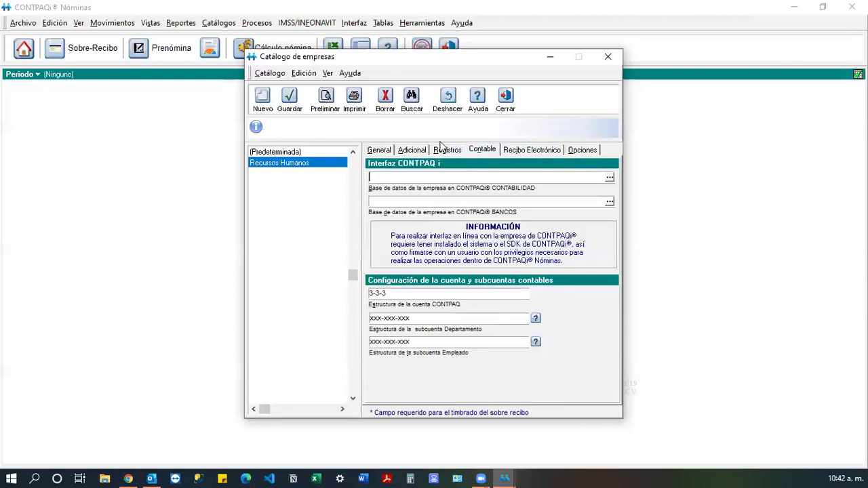
left_click(412, 150)
left_click(380, 150)
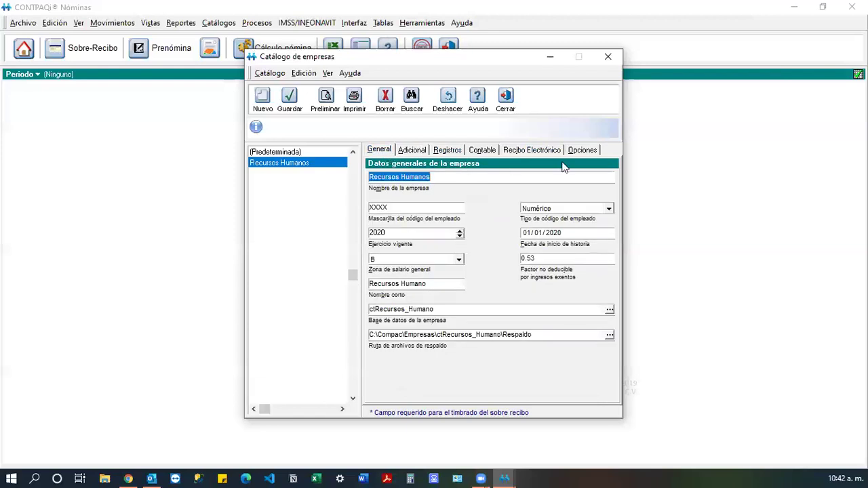
left_click(292, 102)
Close the company catalog and open Recursos Humanos from Selección de empresas.
left_click(508, 101)
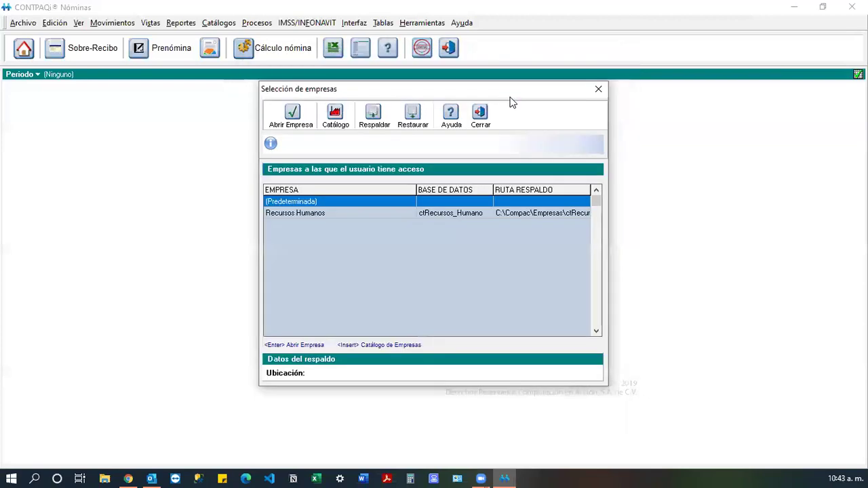
left_click(353, 212)
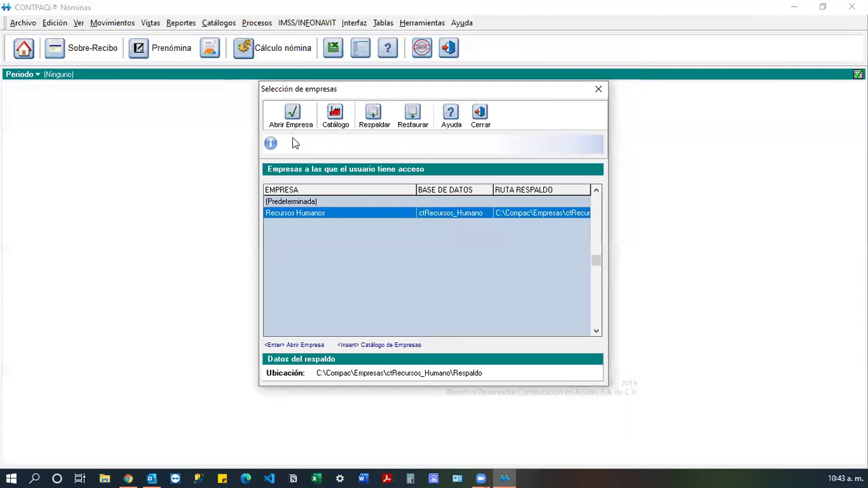
left_click(292, 116)
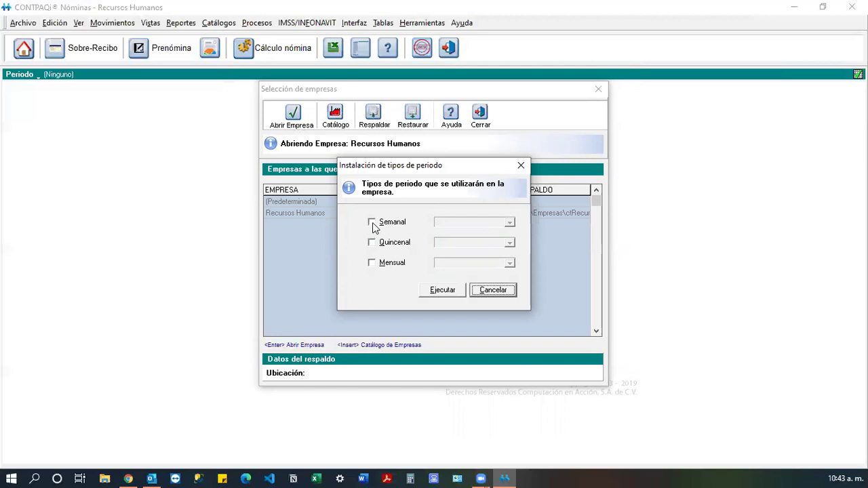
Check Semanal, Quincenal and Mensual, each with start date 01/01/2020.
left_click(373, 222)
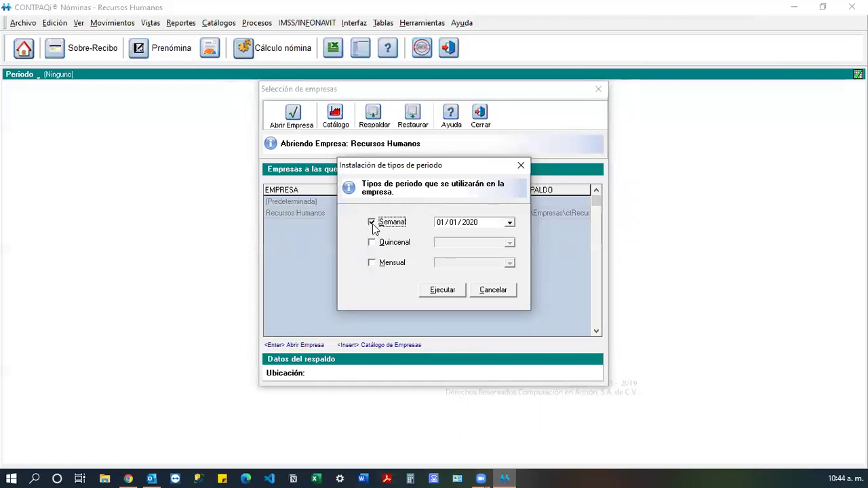
left_click(371, 243)
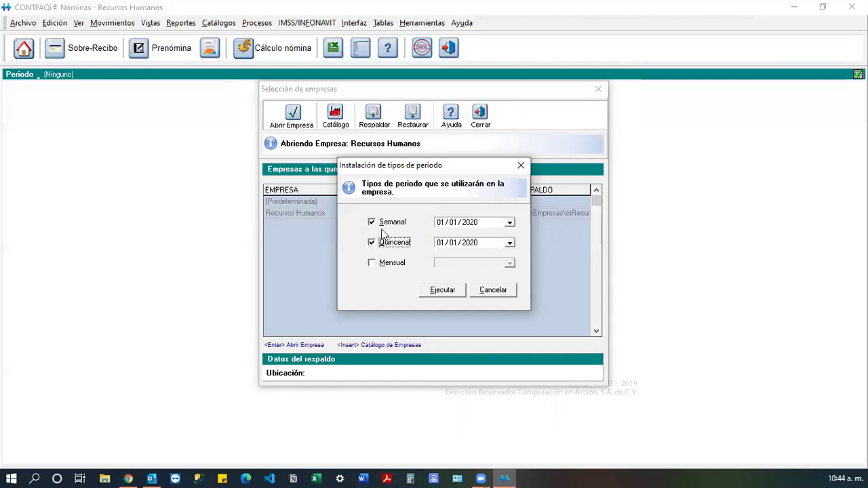
left_click(372, 263)
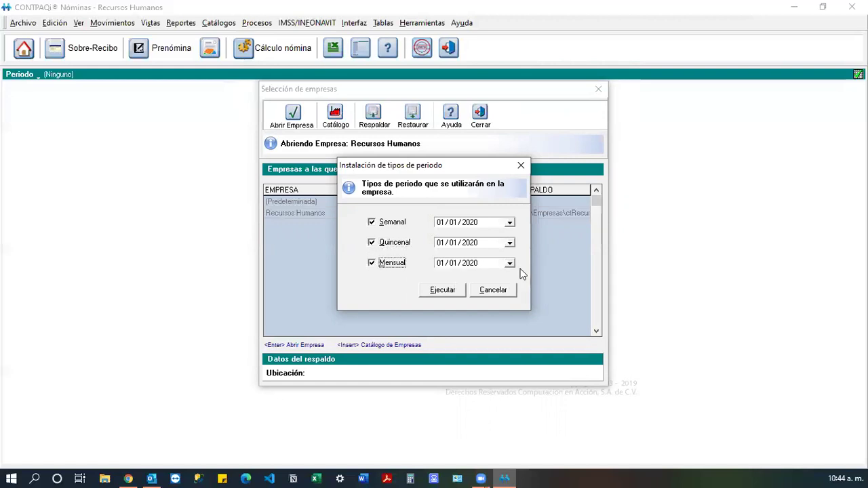
left_click(485, 226)
left_click(484, 242)
left_click(482, 263)
Install the three period types and open the company working in Quincenal periods.
left_click(445, 291)
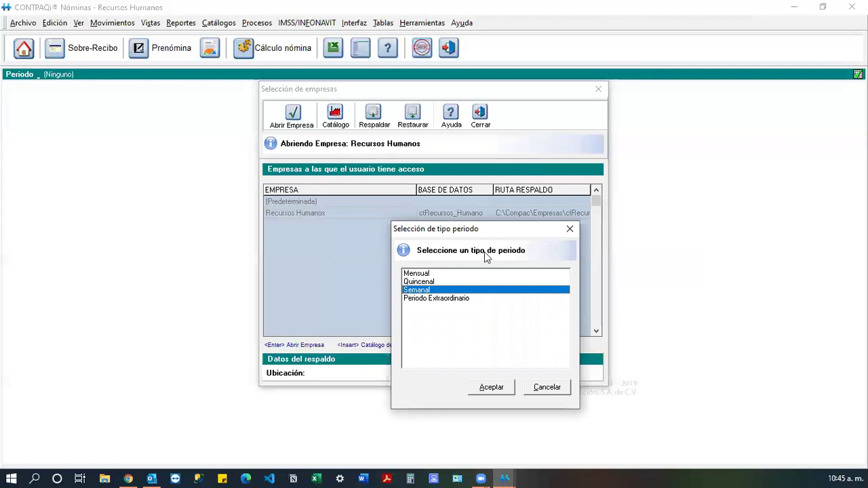
left_click(436, 274)
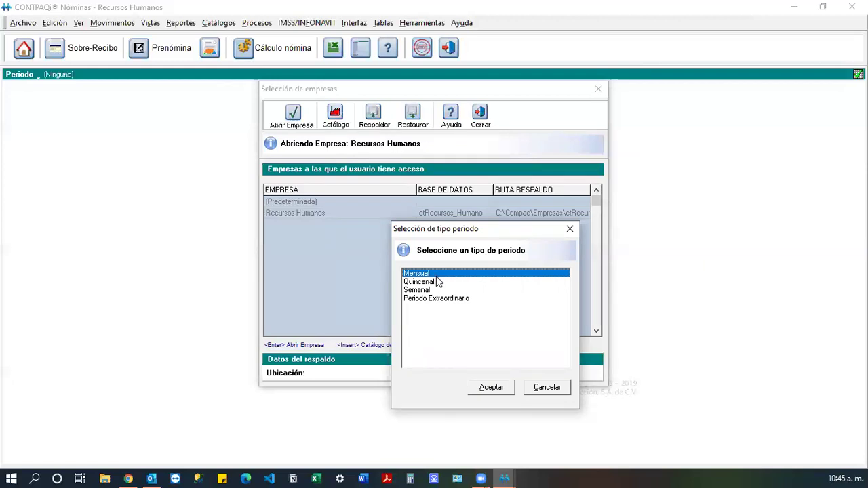
left_click(435, 281)
left_click(498, 391)
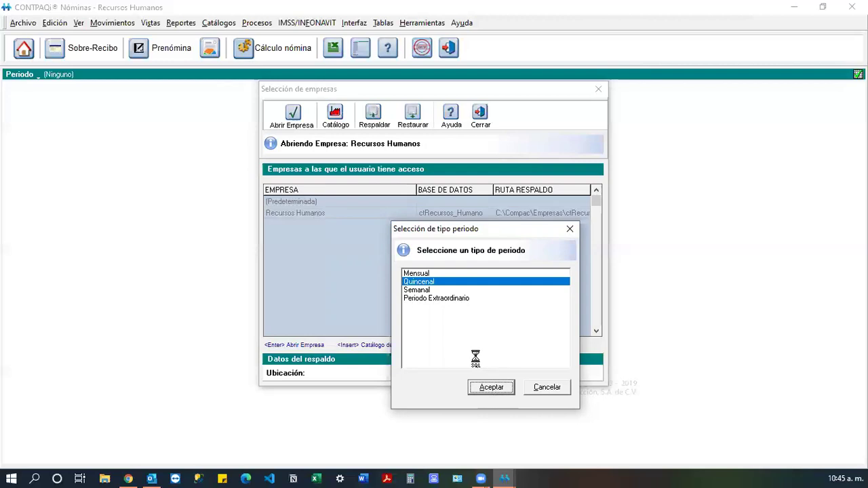
left_click(508, 385)
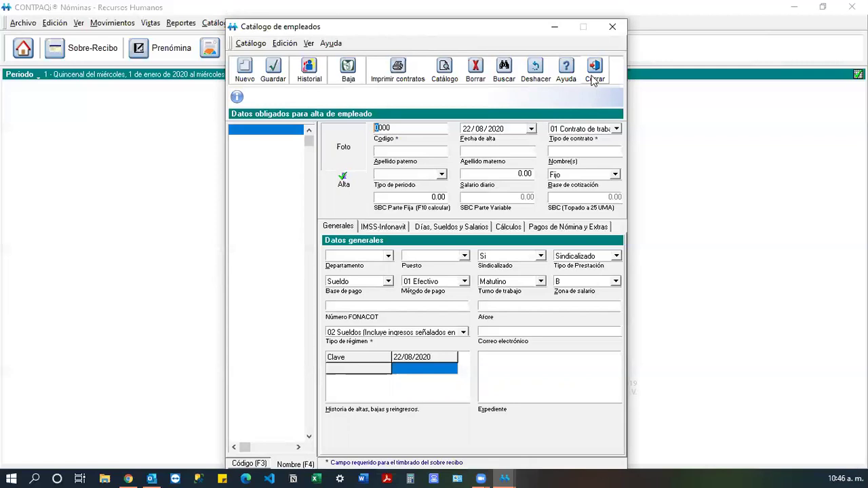
Close the Catálogo de empleados, leaving Recursos Humanos on biweekly period 1 (1–15 January 2020).
left_click(594, 76)
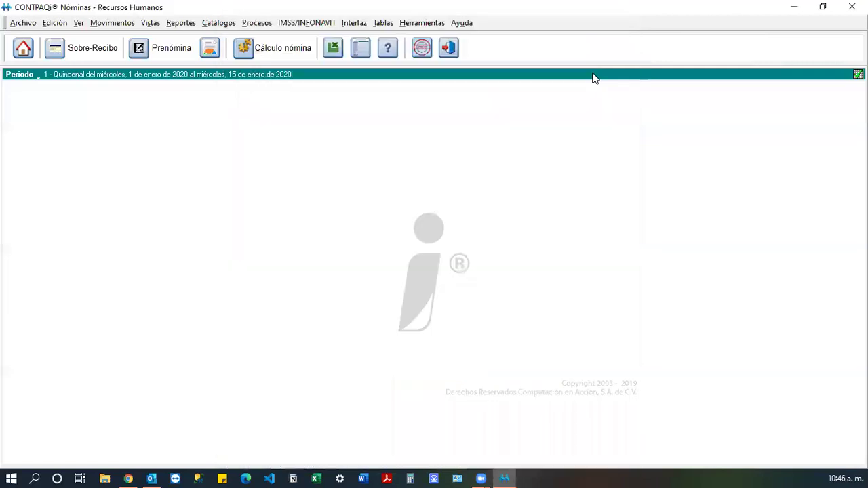
Launch the Visor de Documentos Digitales from the Archivo menu.
left_click(24, 23)
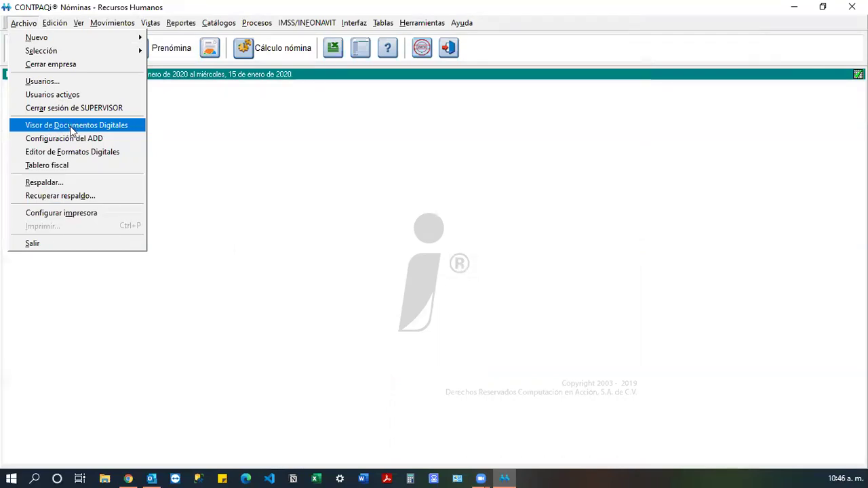
left_click(72, 129)
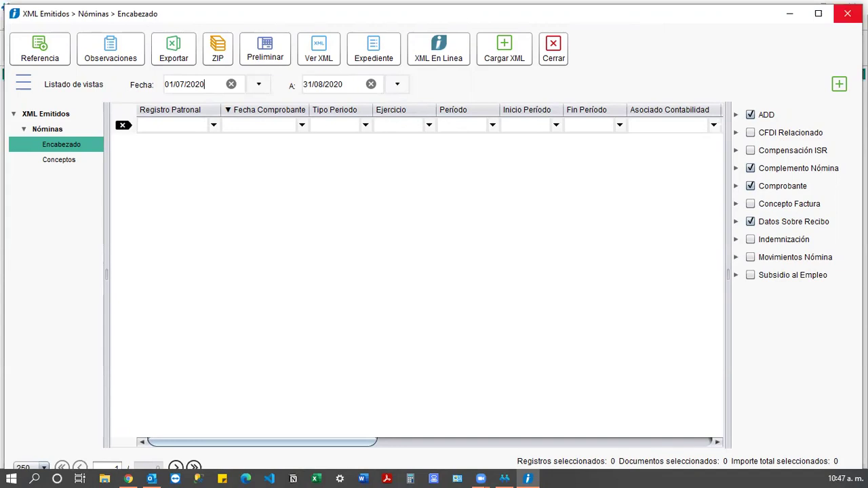
Close the XML Emitidos viewer to return to the Nóminas main window.
left_click(848, 13)
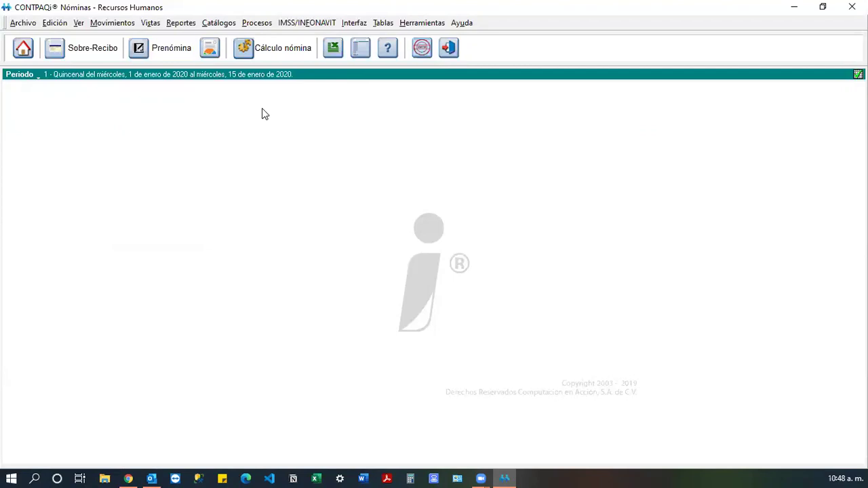
left_click(274, 48)
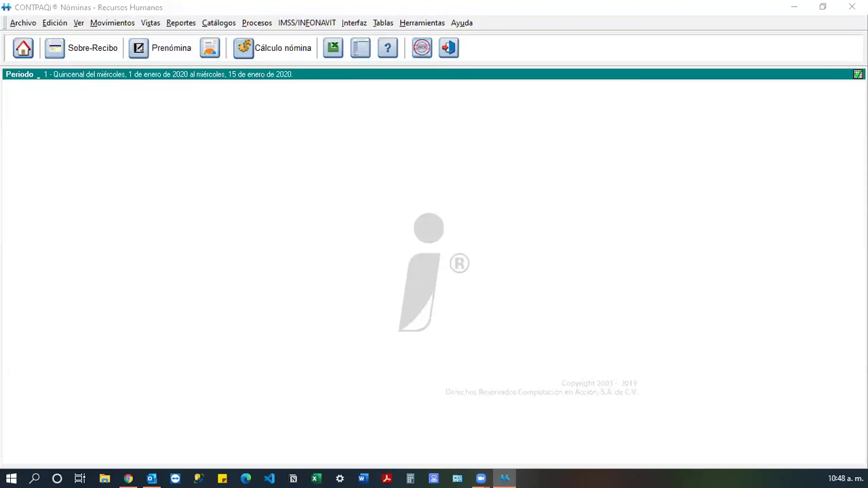
Open the Recursos Humanos company catalogue and inspect the Contable tab's 3-3-3 account structure fields.
left_click(23, 48)
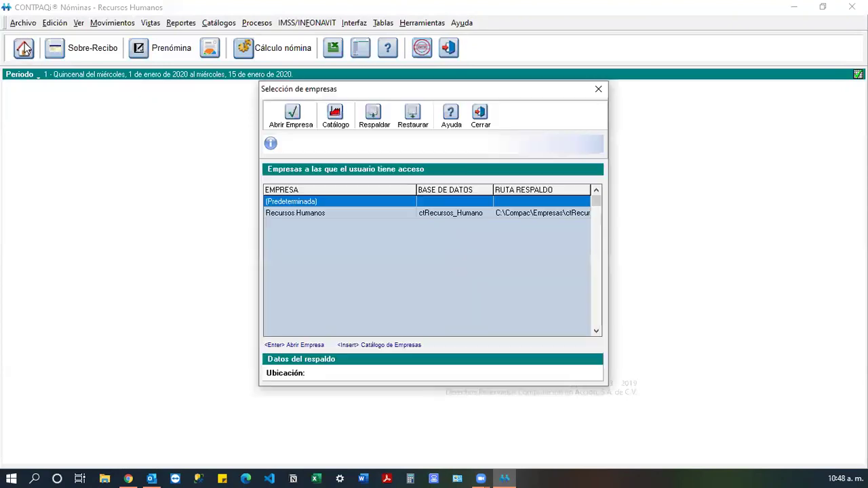
left_click(344, 118)
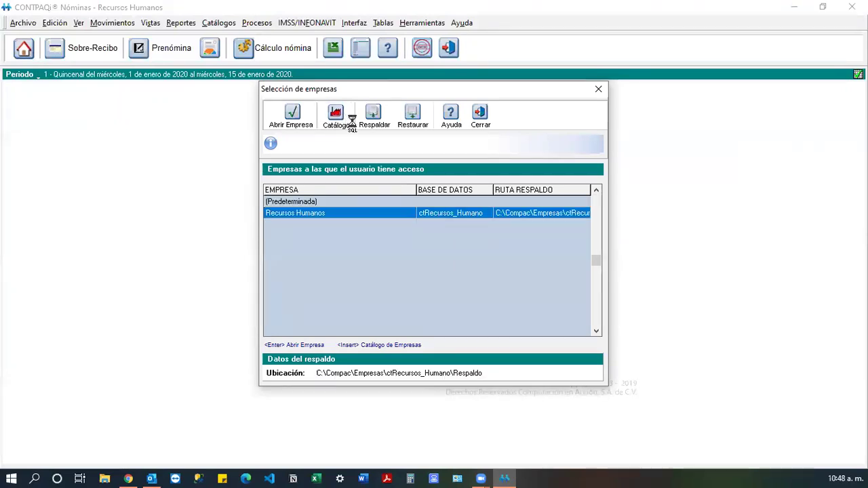
left_click(483, 150)
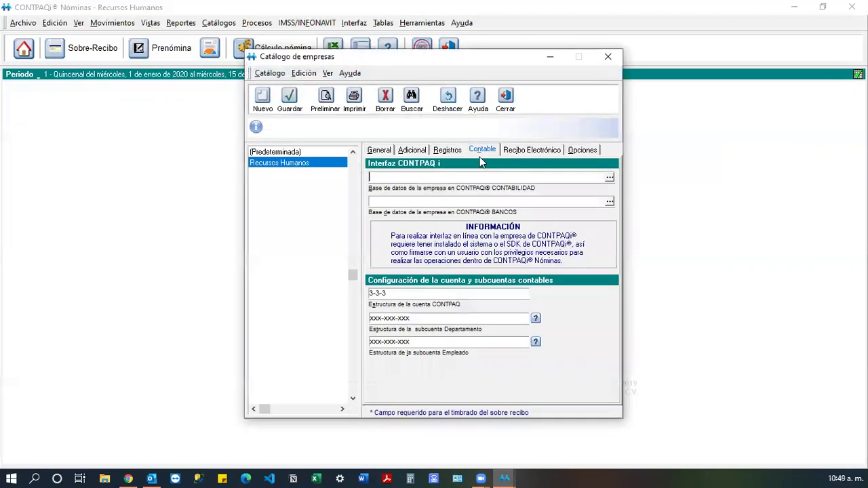
left_click(445, 321)
left_click_drag(388, 293, 364, 293)
left_click(415, 322)
Close the company catalogue without saving changes and select Recursos Humanos.
left_click(512, 102)
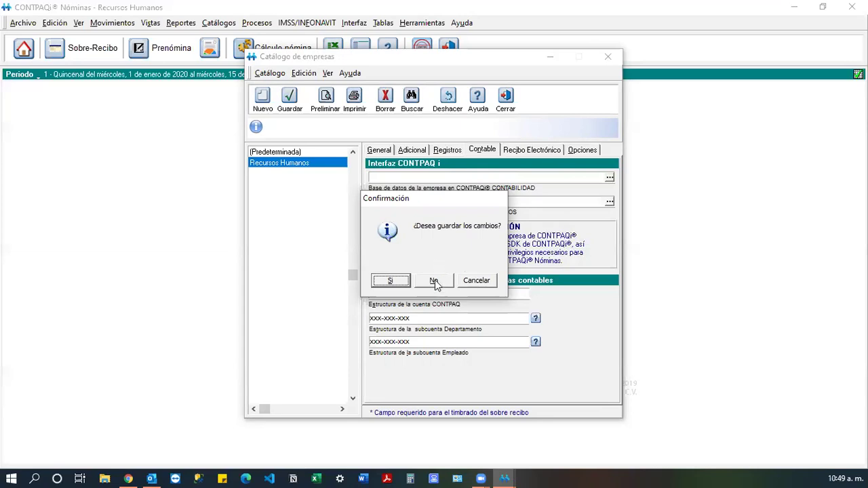
left_click(435, 282)
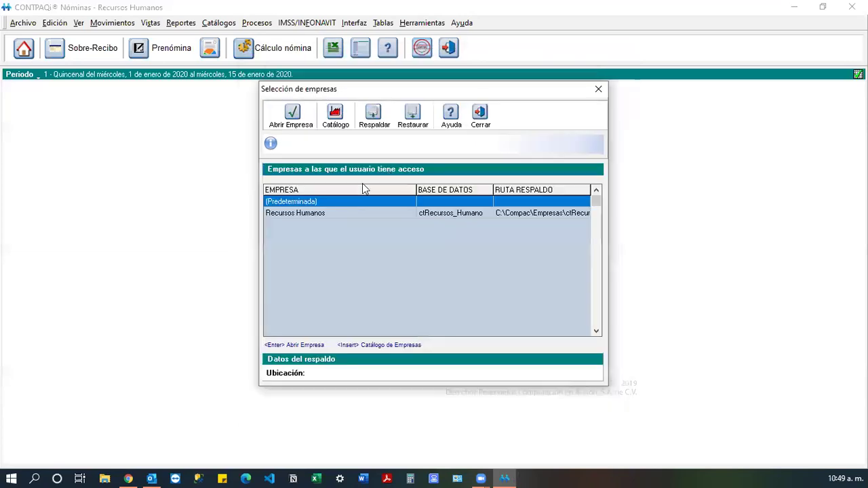
left_click(390, 213)
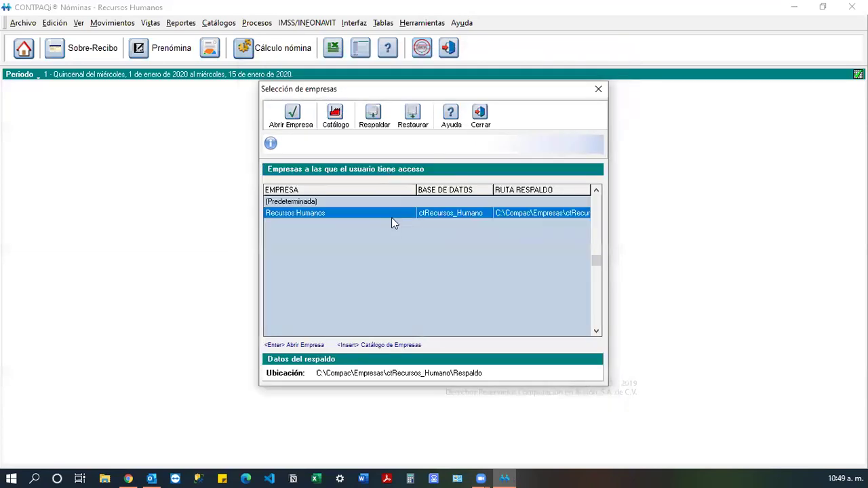